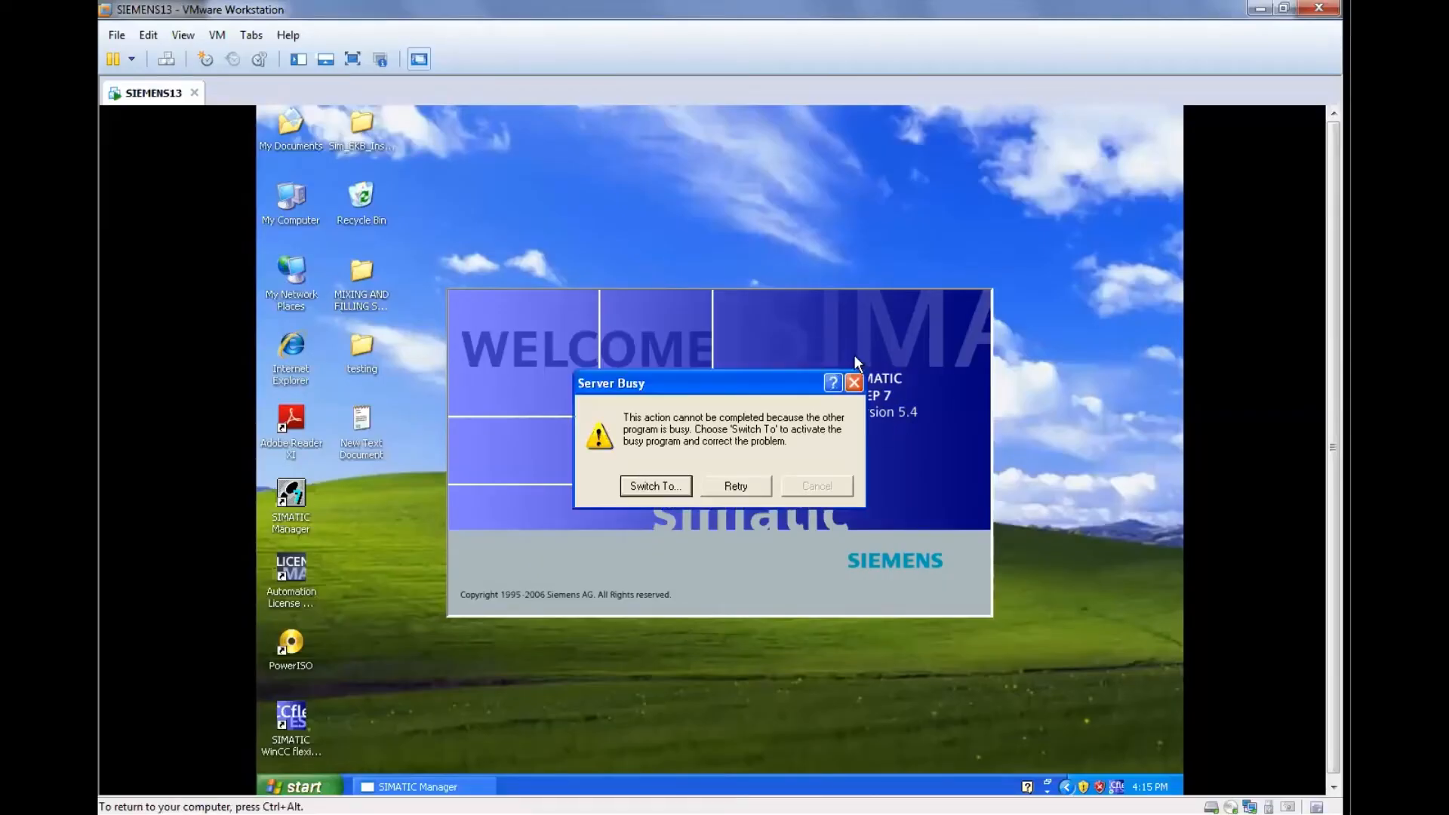
# Retry the blocked startup action and create a new project named test001 in the default storage location.
pyautogui.click(758, 480)
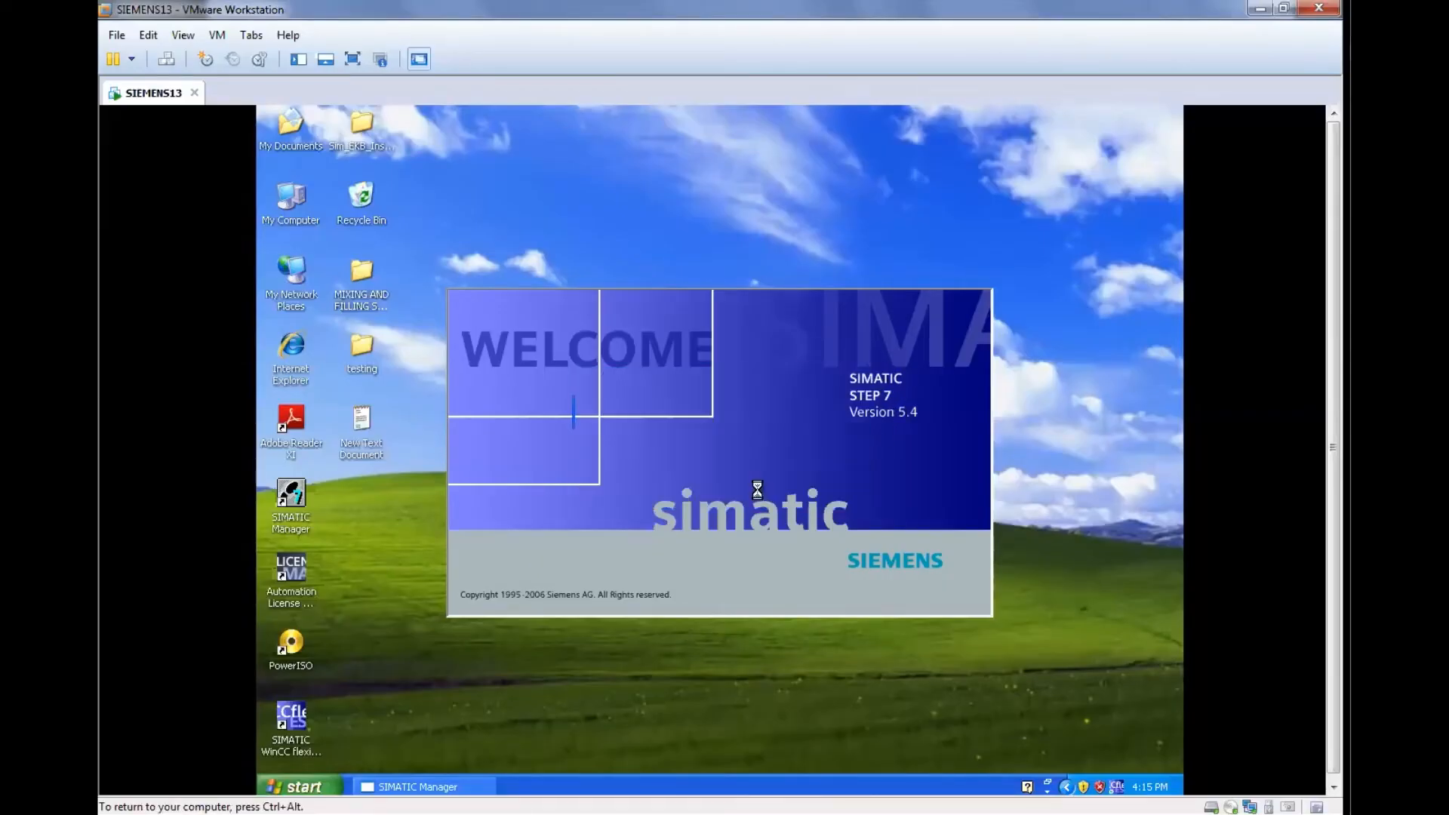
pyautogui.click(758, 487)
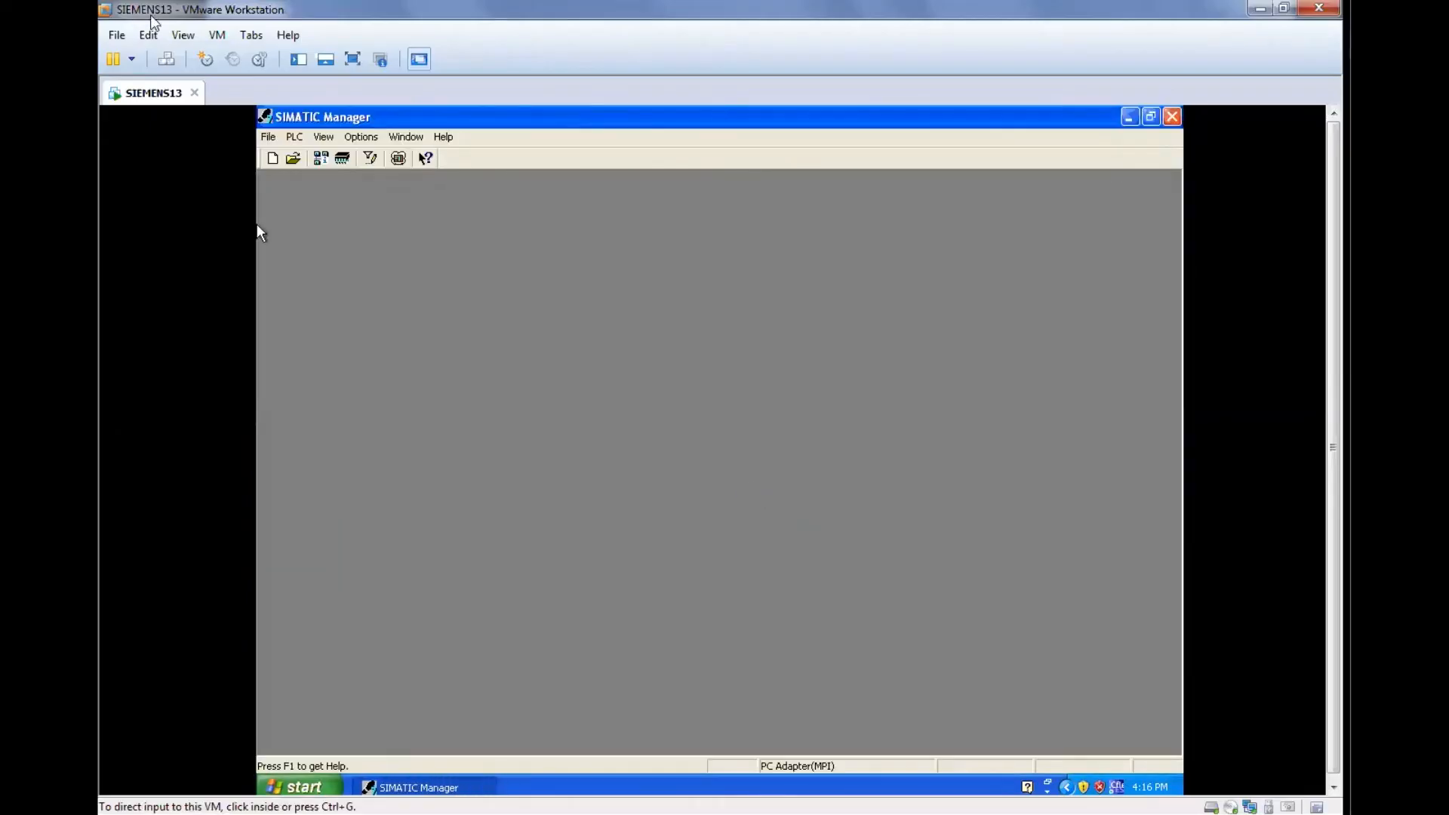
pyautogui.click(269, 137)
pyautogui.click(275, 158)
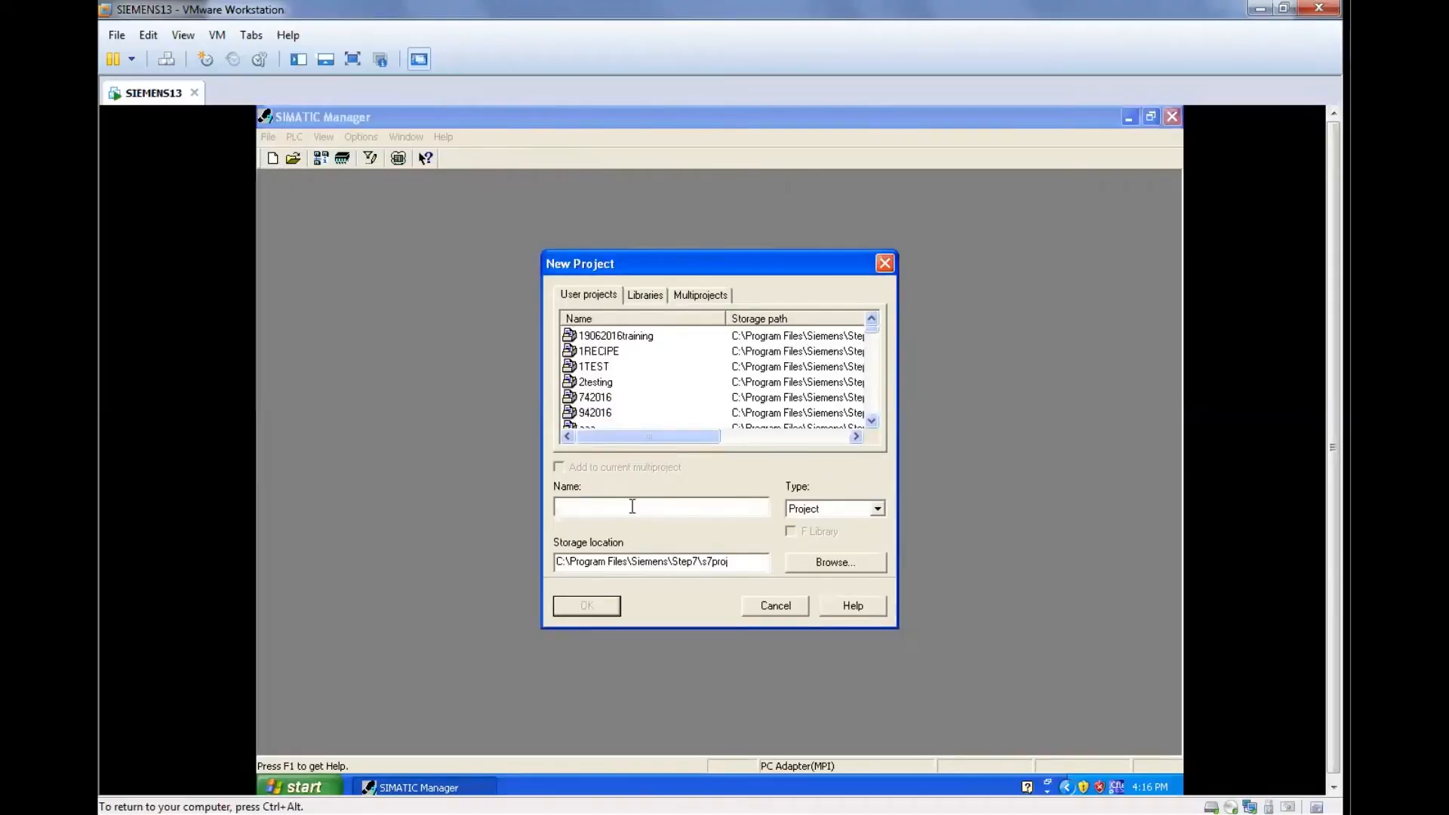
pyautogui.write('s')
pyautogui.press('BackSpace')
pyautogui.write('test001')
pyautogui.click(616, 609)
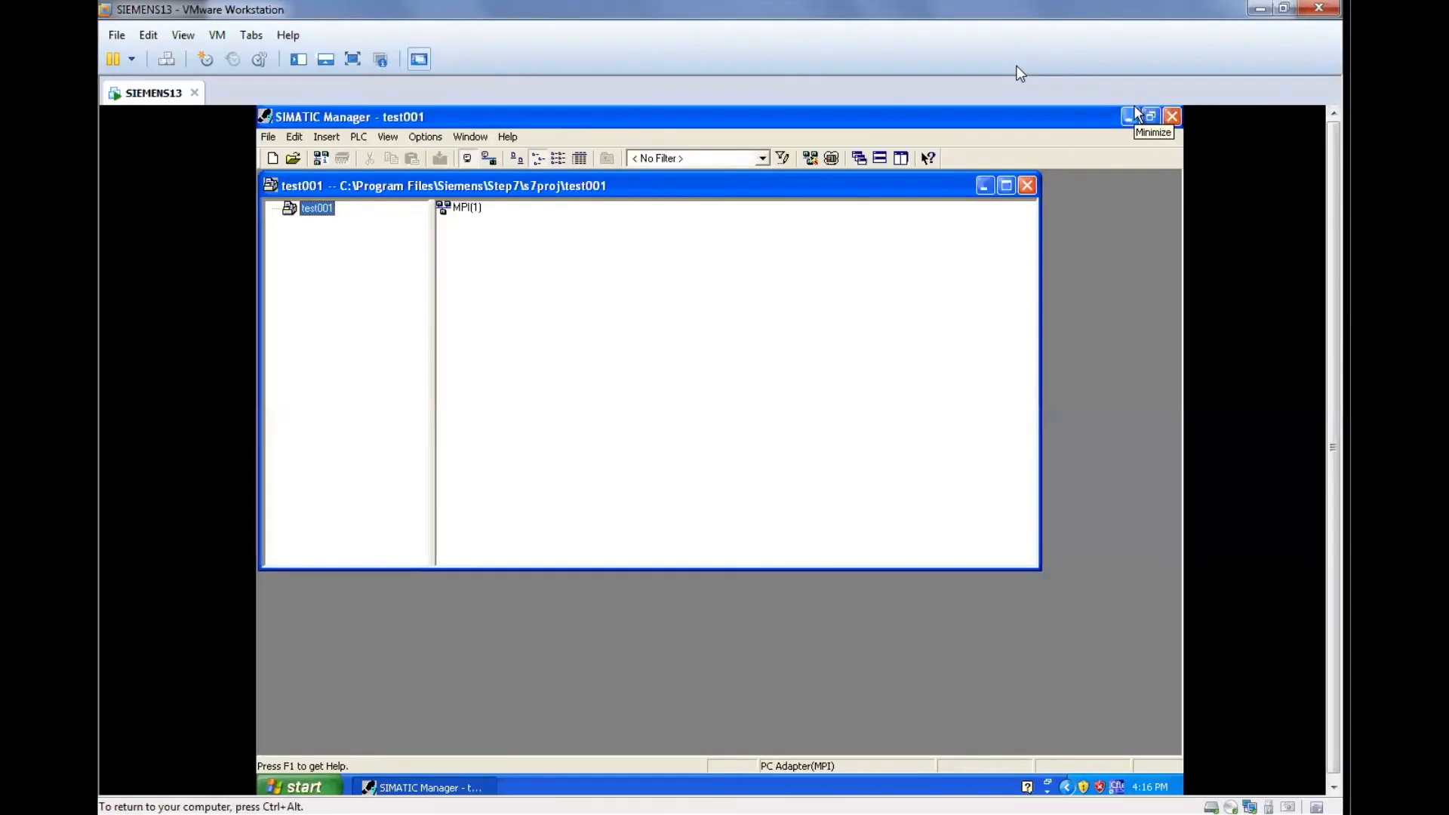
# Insert a SIMATIC 300 station into the test001 project, keeping its default name.
pyautogui.rightClick(308, 213)
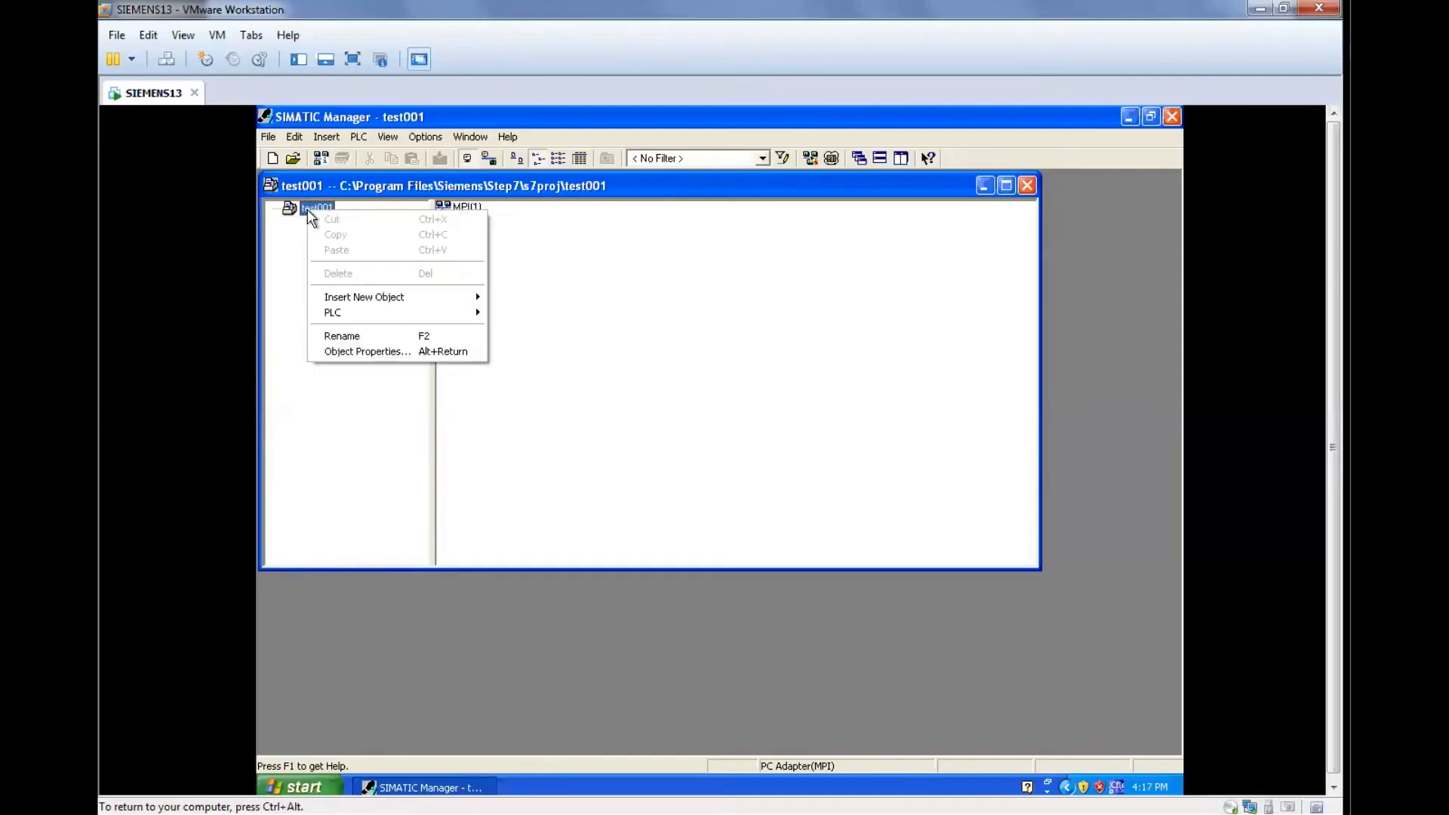
pyautogui.click(416, 296)
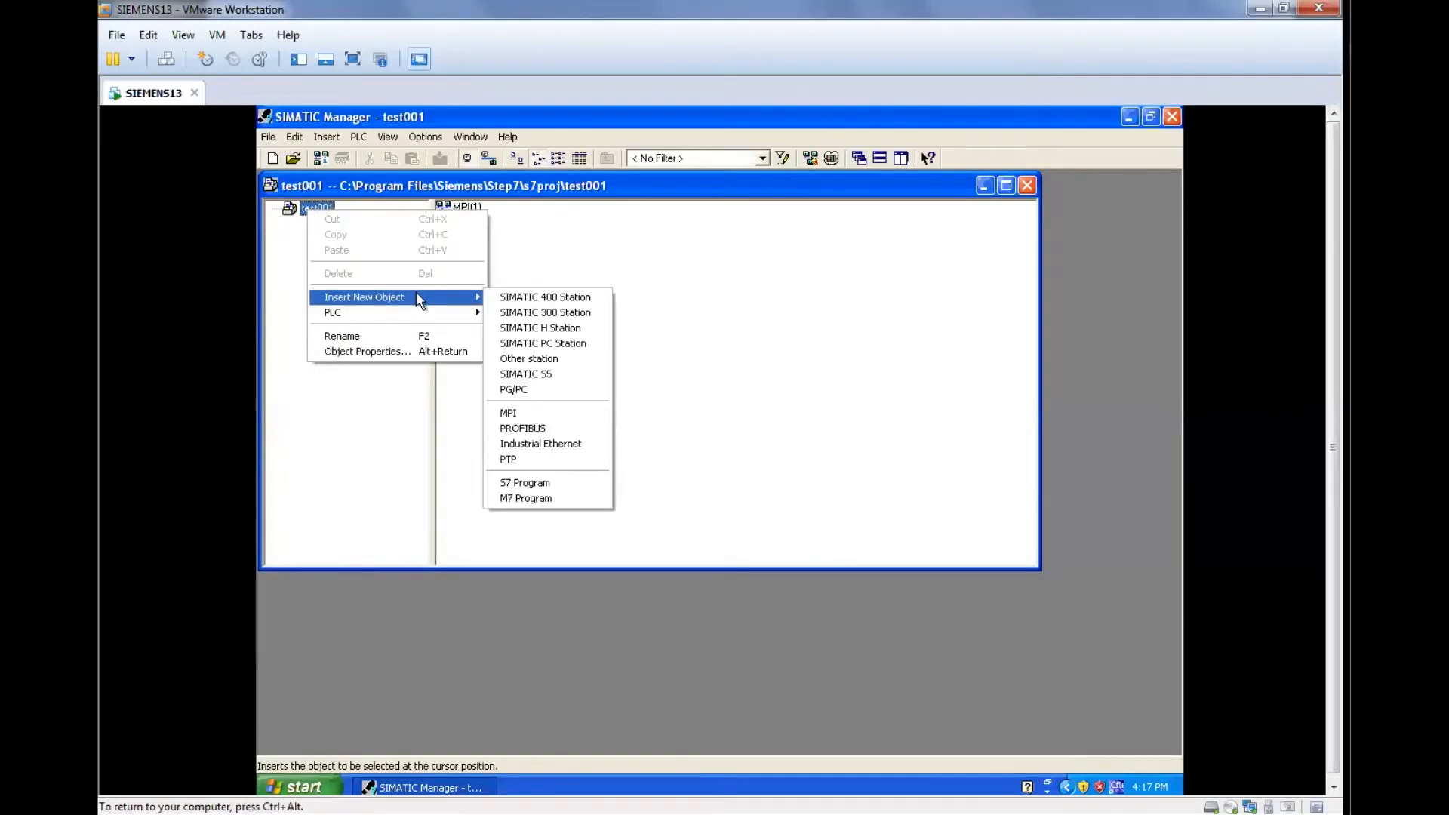
pyautogui.click(594, 319)
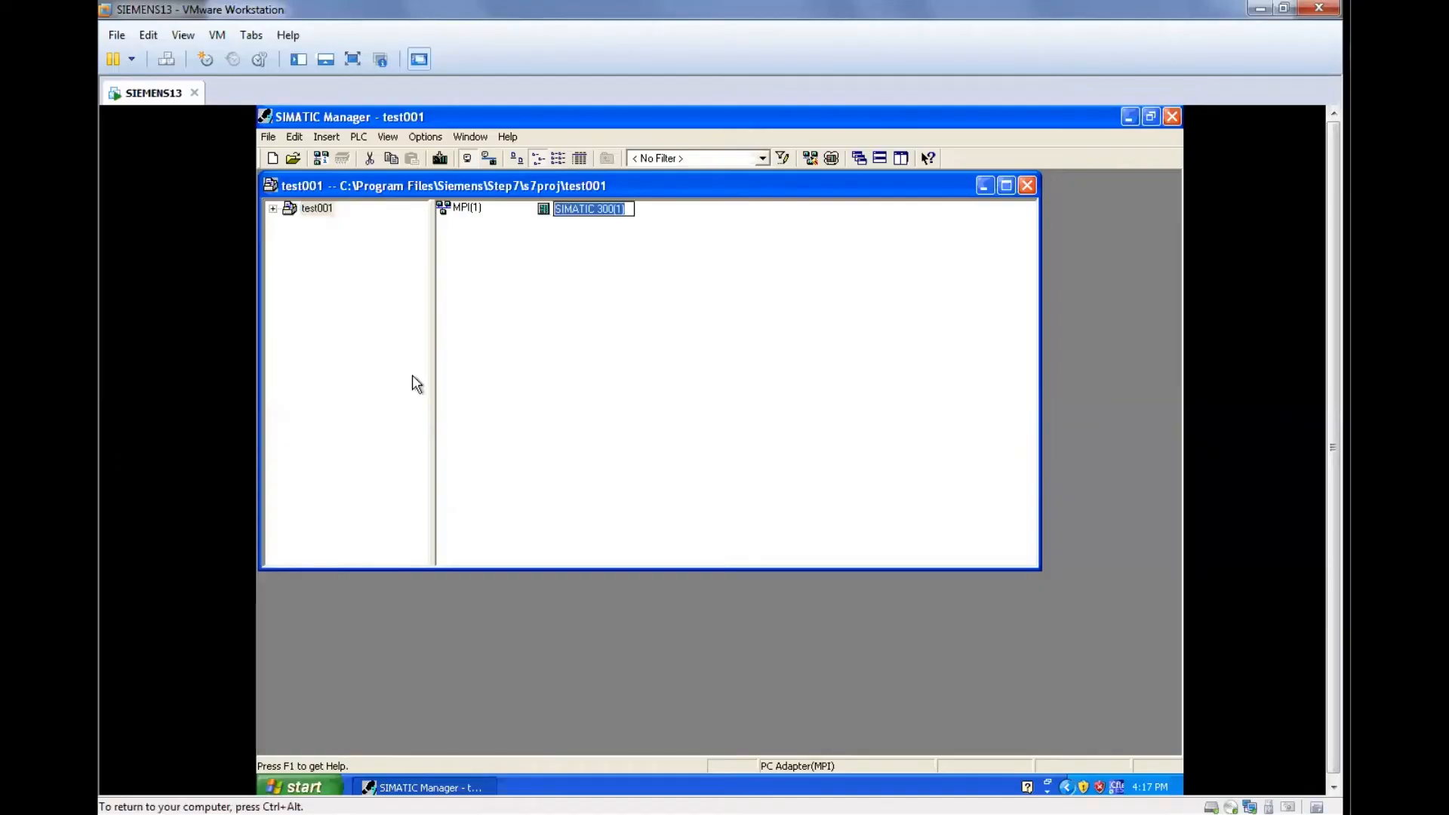
pyautogui.click(586, 325)
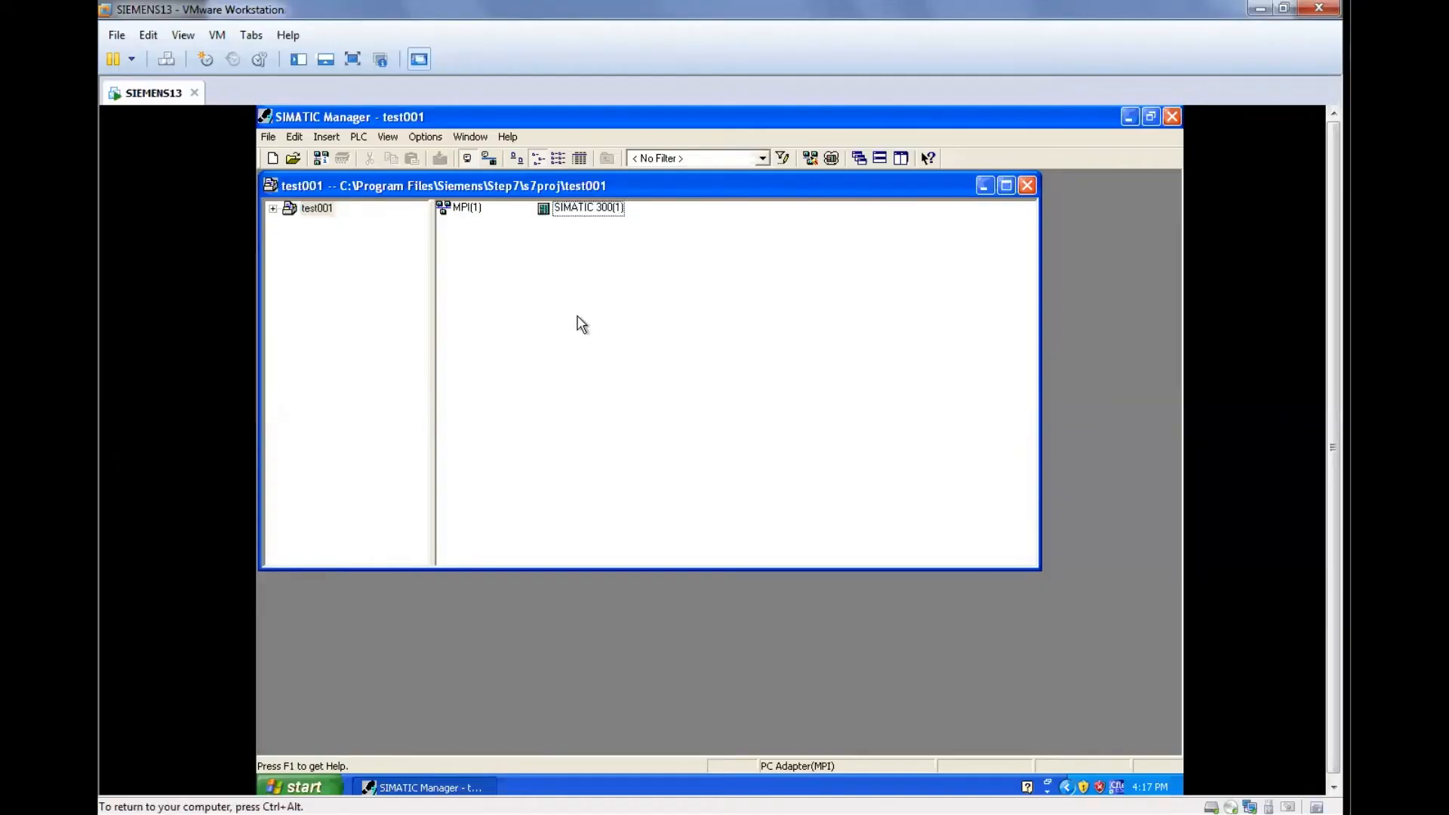
# Open the SIMATIC 300 station's hardware configuration and insert a rail from SIMATIC 300 RACK-300.
pyautogui.doubleClick(576, 209)
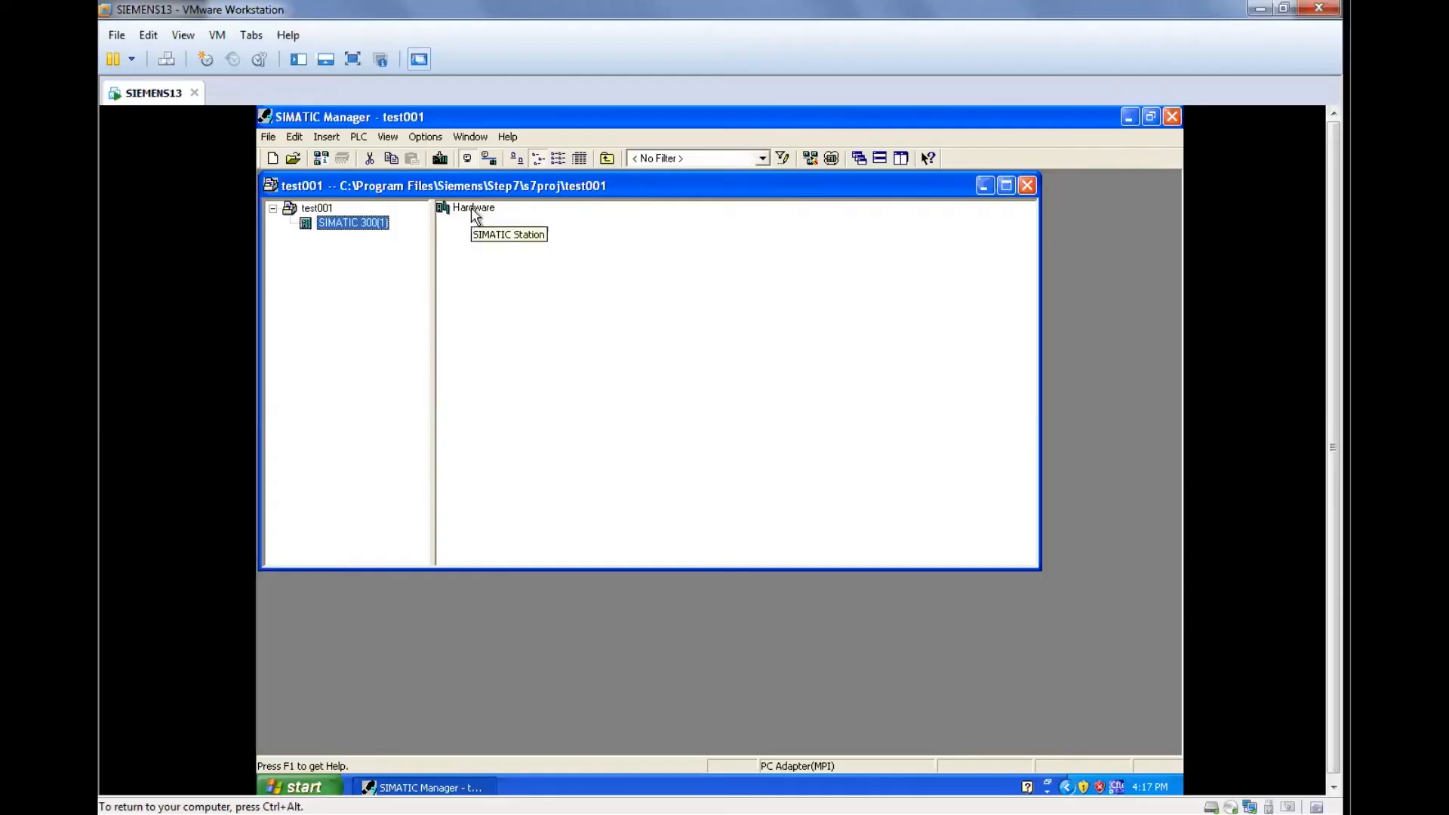
pyautogui.doubleClick(472, 210)
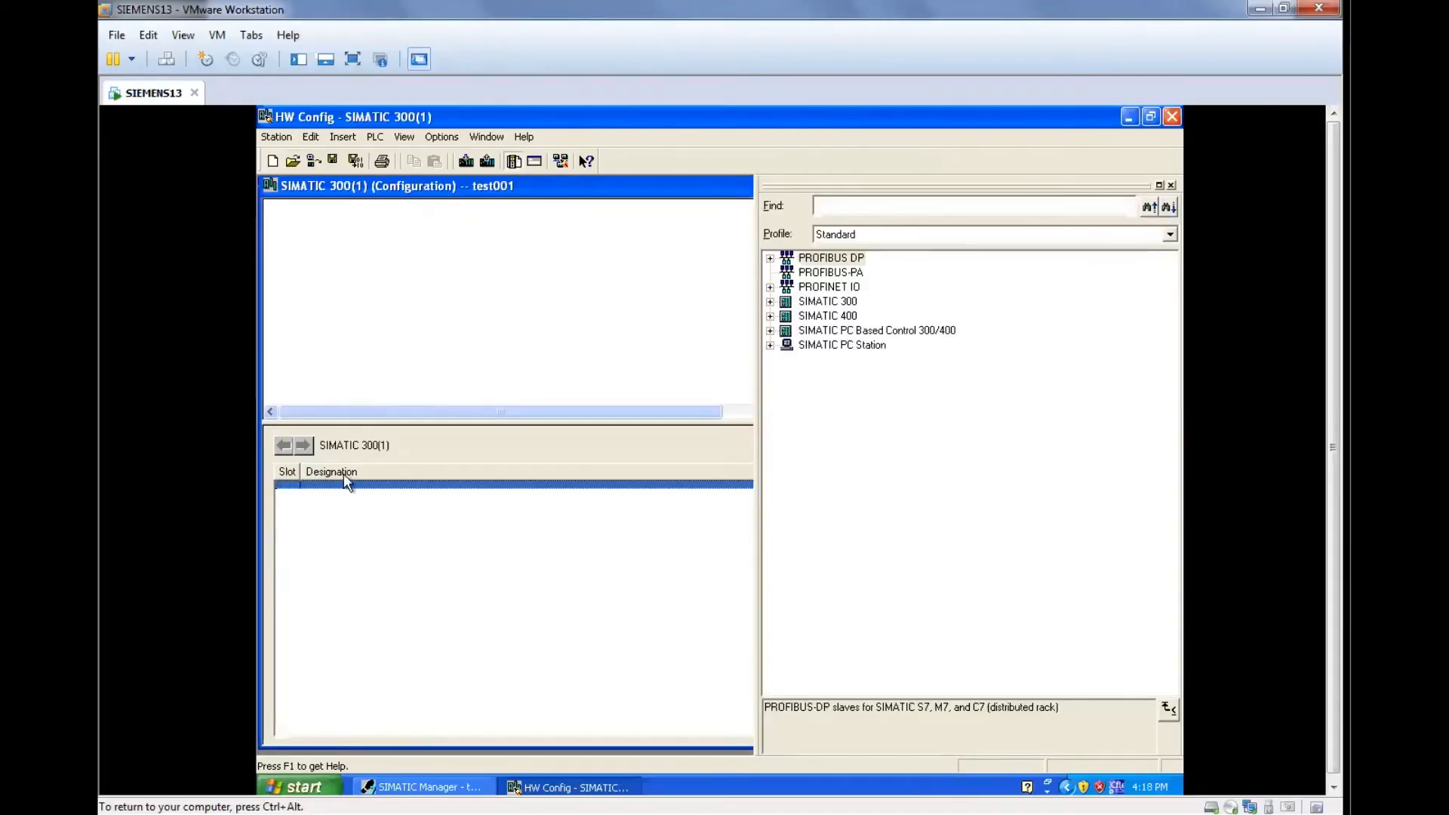
pyautogui.rightClick(317, 573)
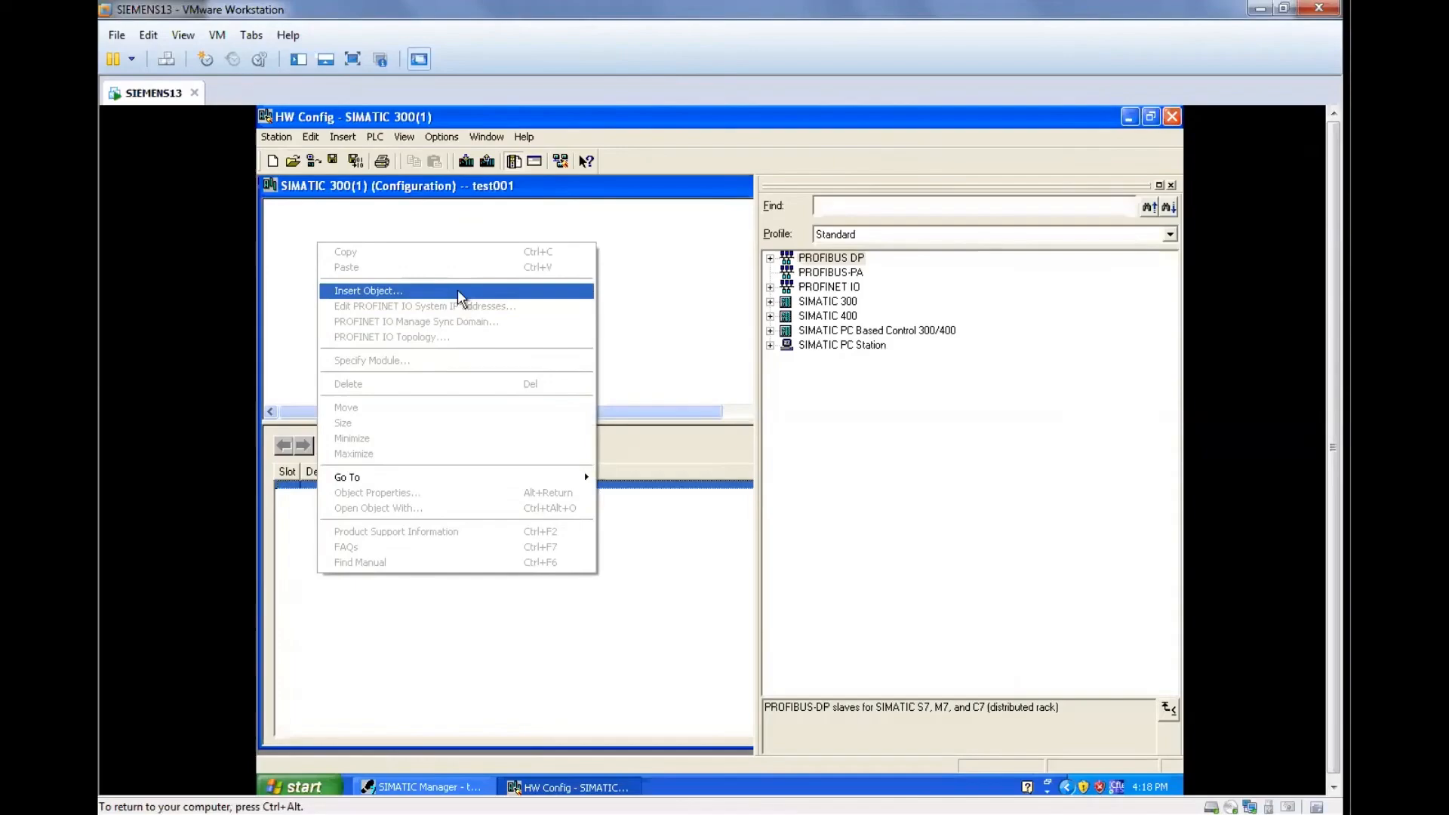
pyautogui.click(459, 294)
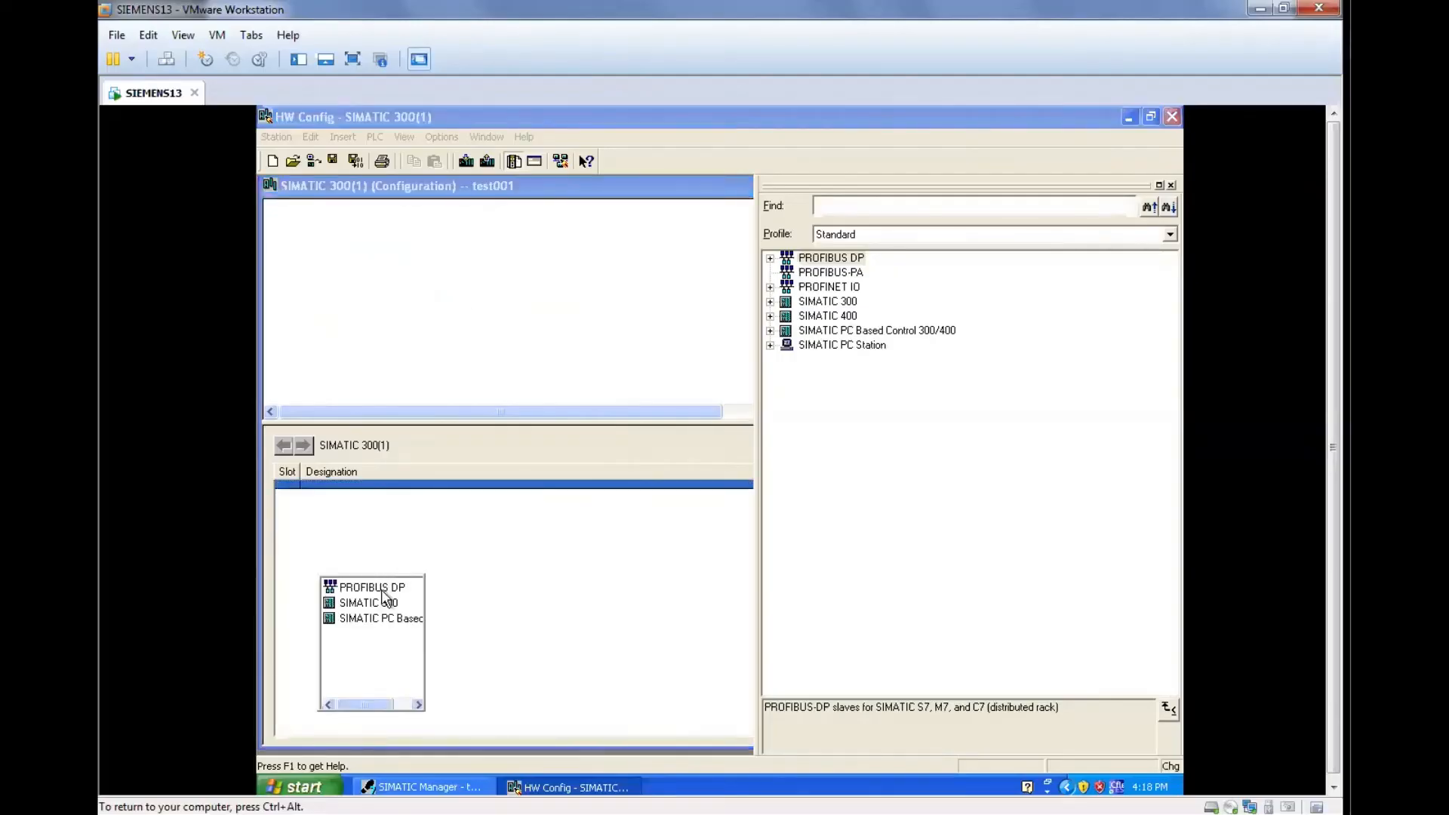
pyautogui.moveTo(387, 604)
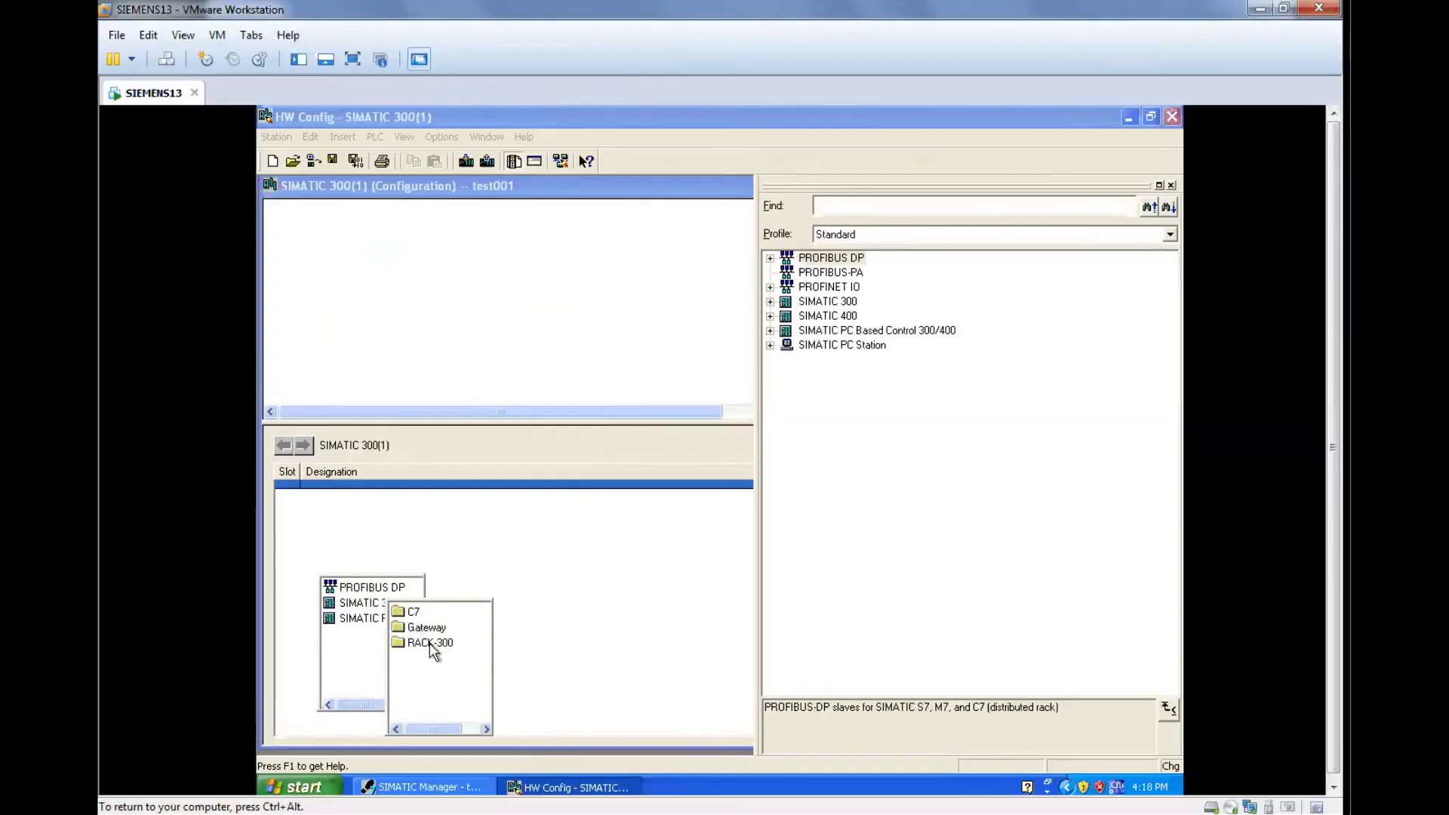
pyautogui.moveTo(430, 644)
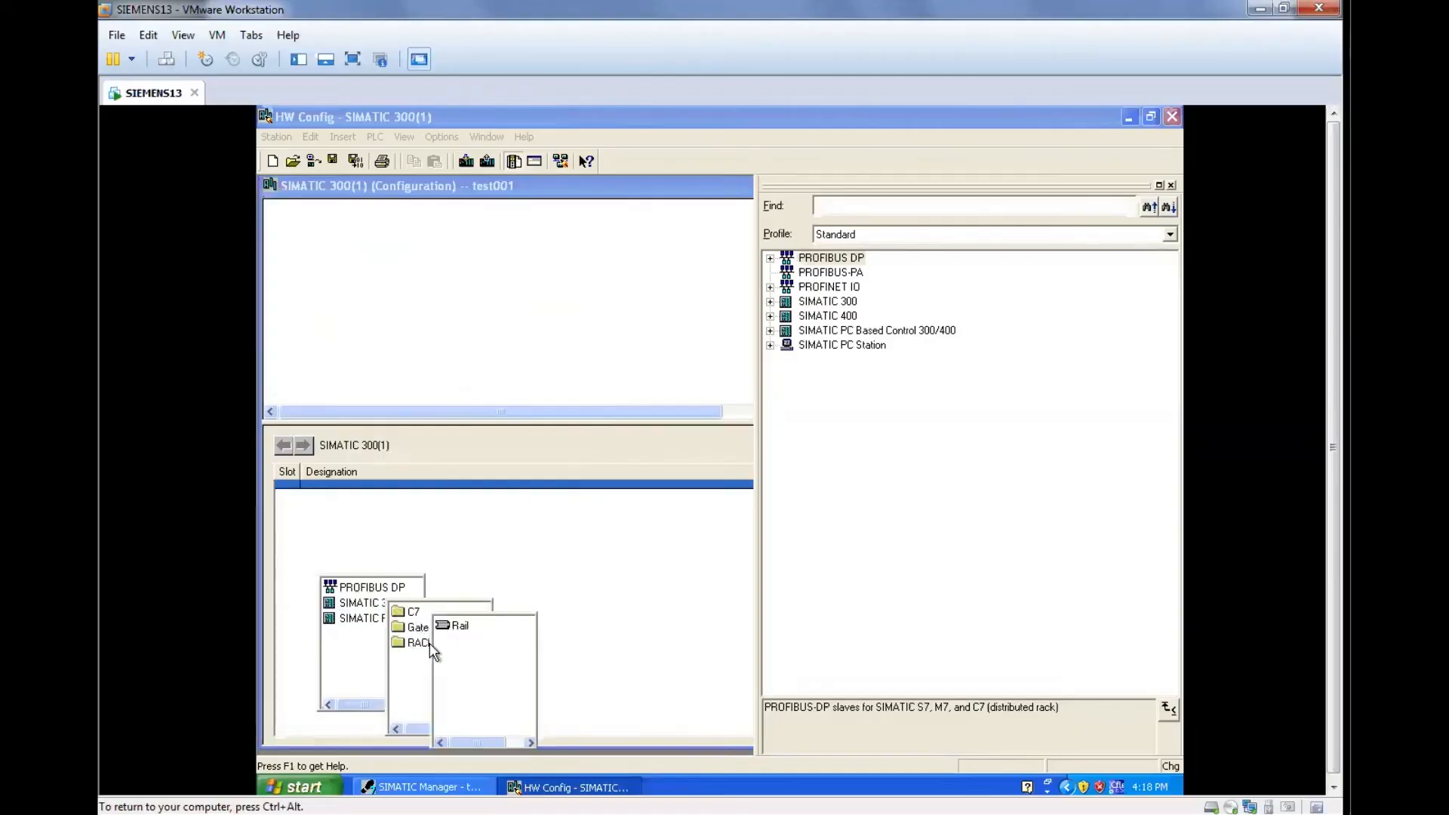
pyautogui.click(468, 624)
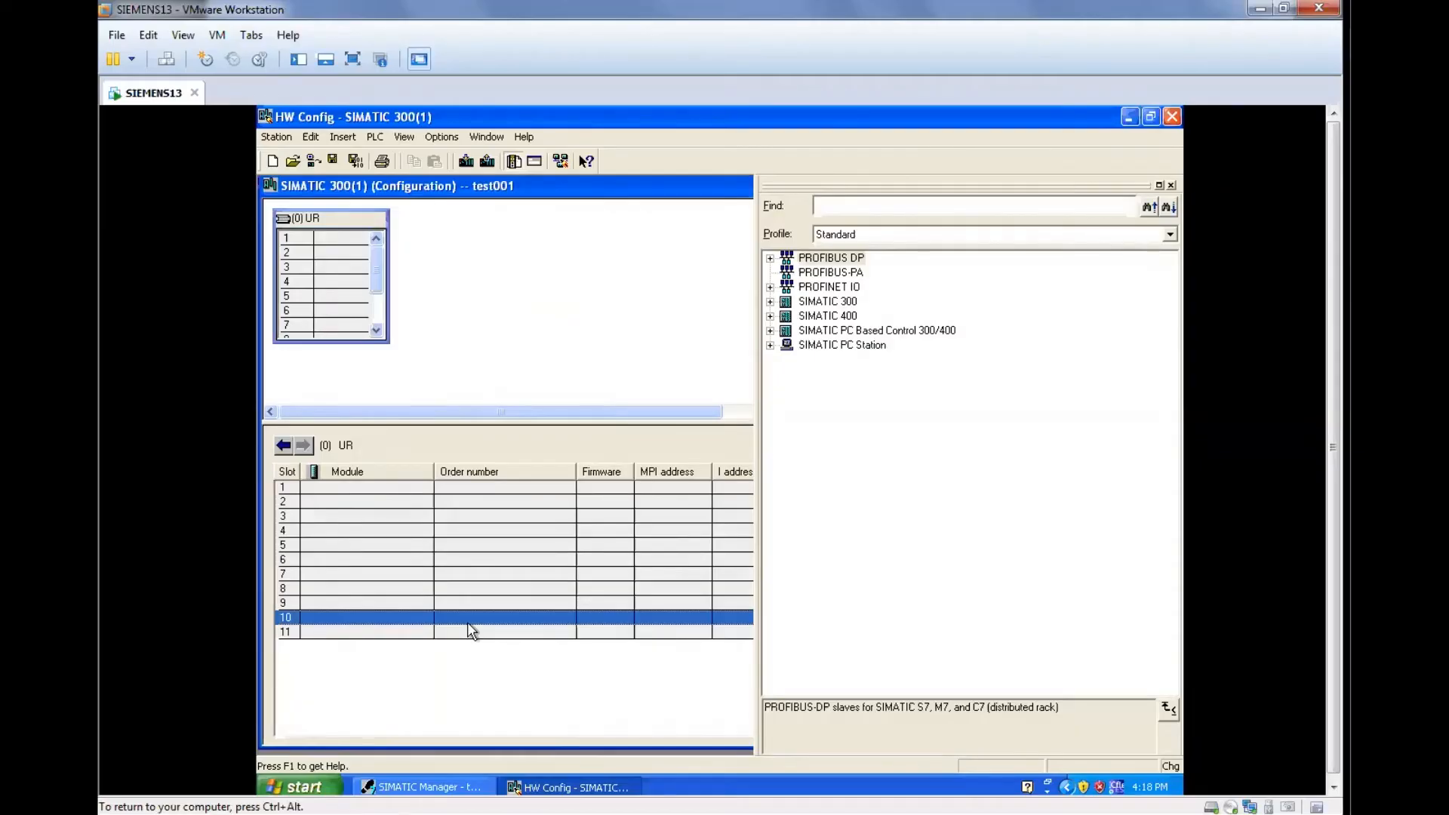
# Insert a PS 307 5A power supply into slot 1 of the rack.
pyautogui.click(326, 487)
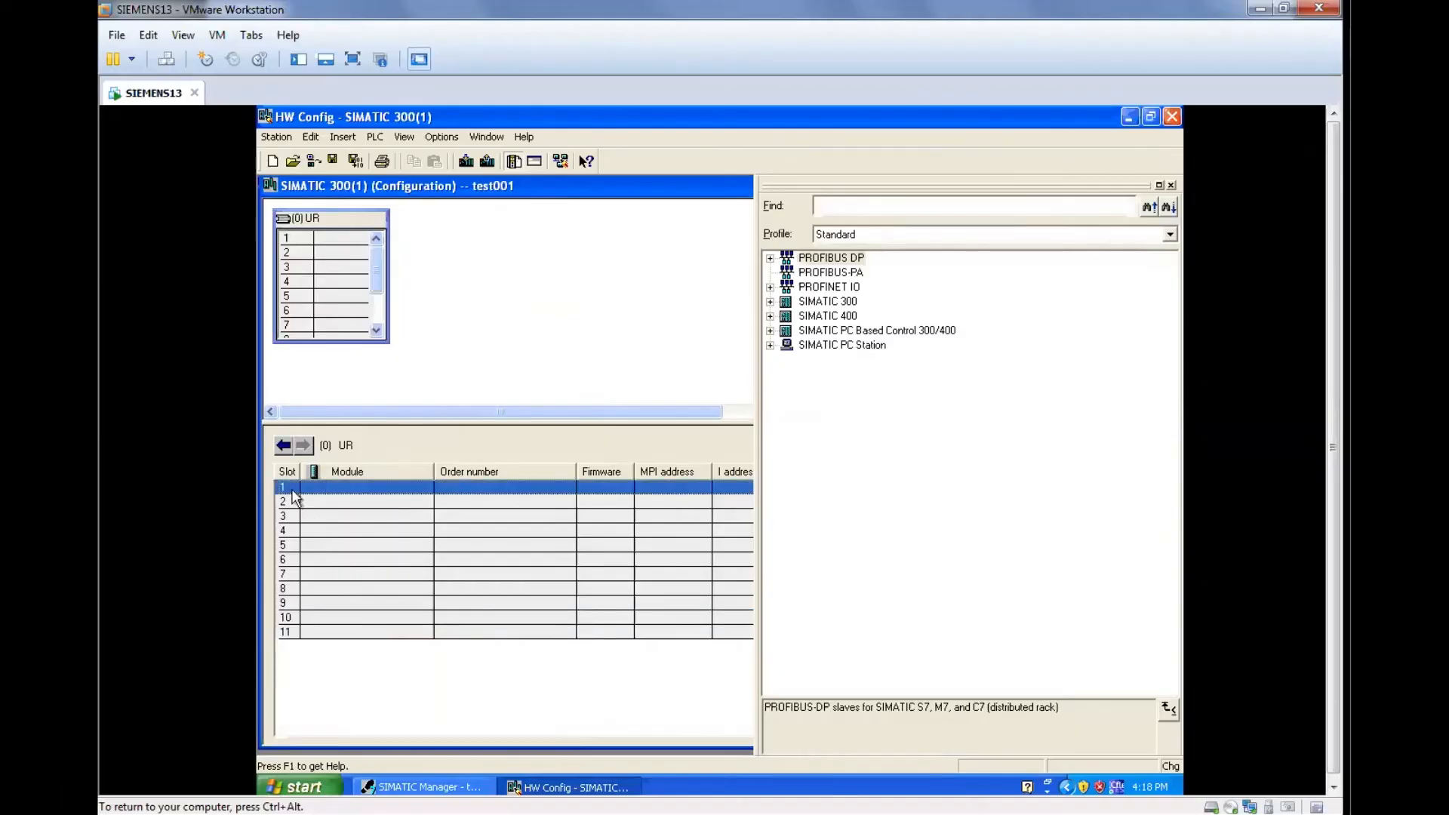
pyautogui.click(345, 504)
pyautogui.click(348, 493)
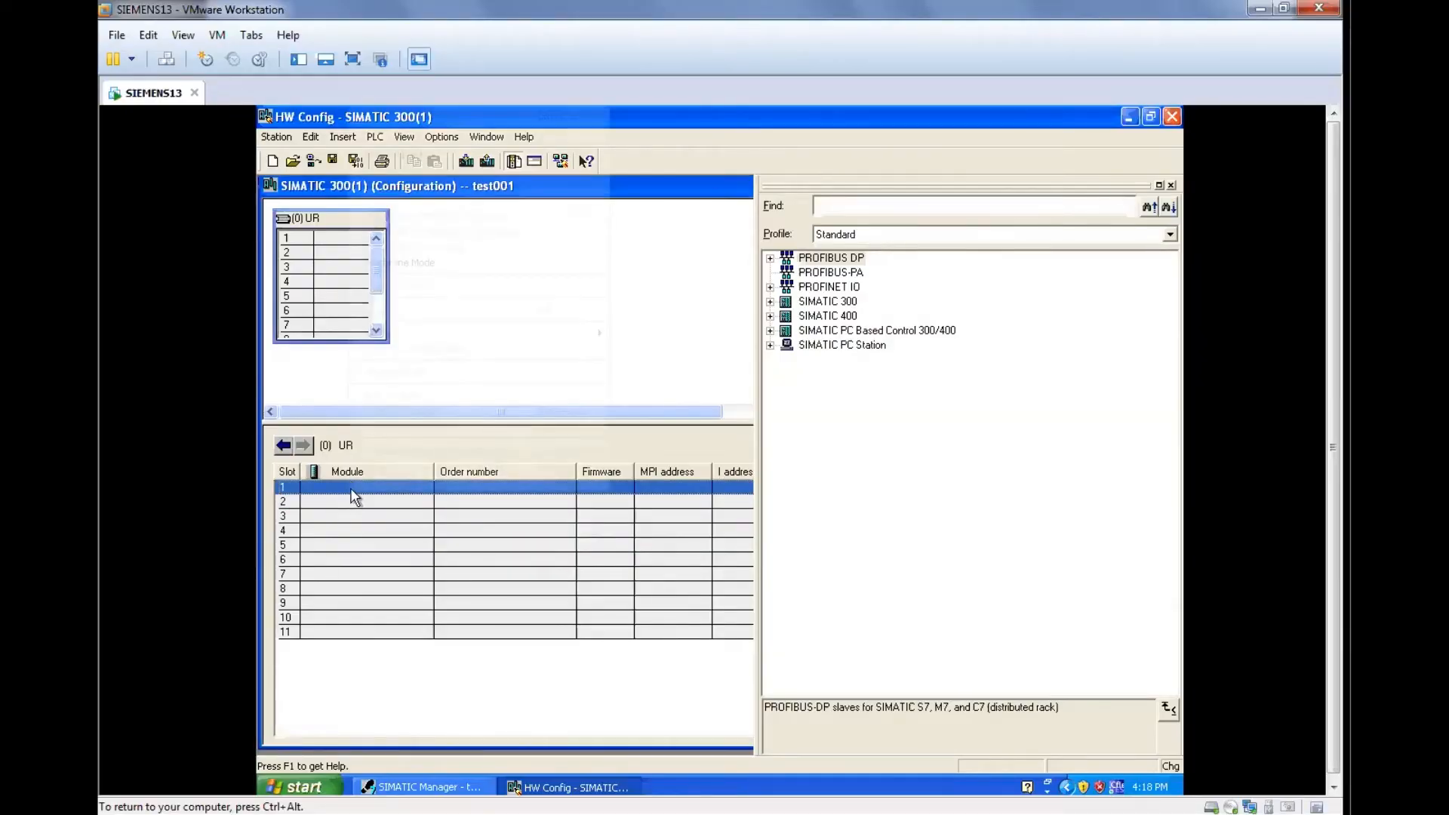
pyautogui.rightClick(353, 494)
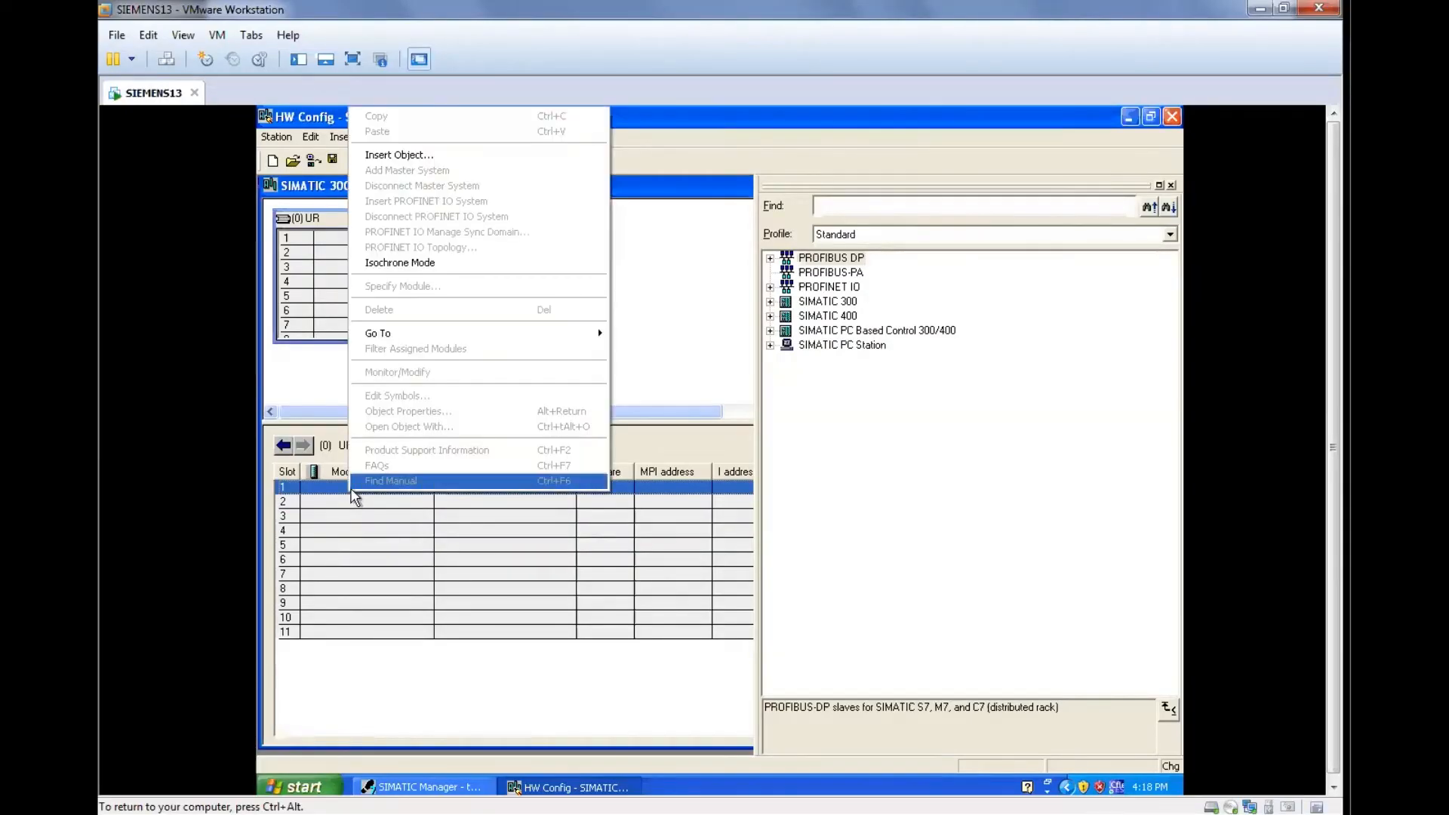
pyautogui.click(436, 155)
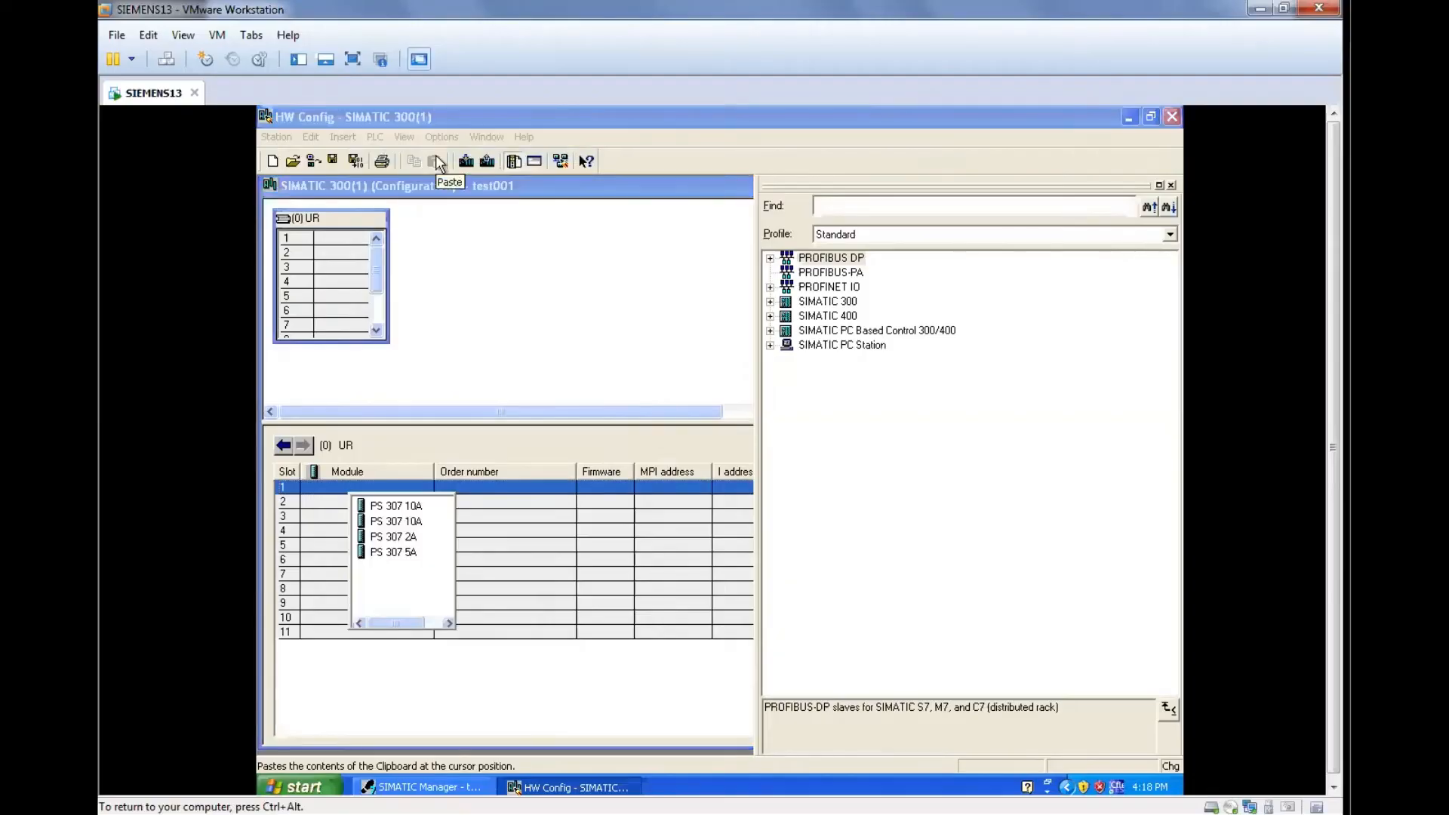
pyautogui.click(407, 551)
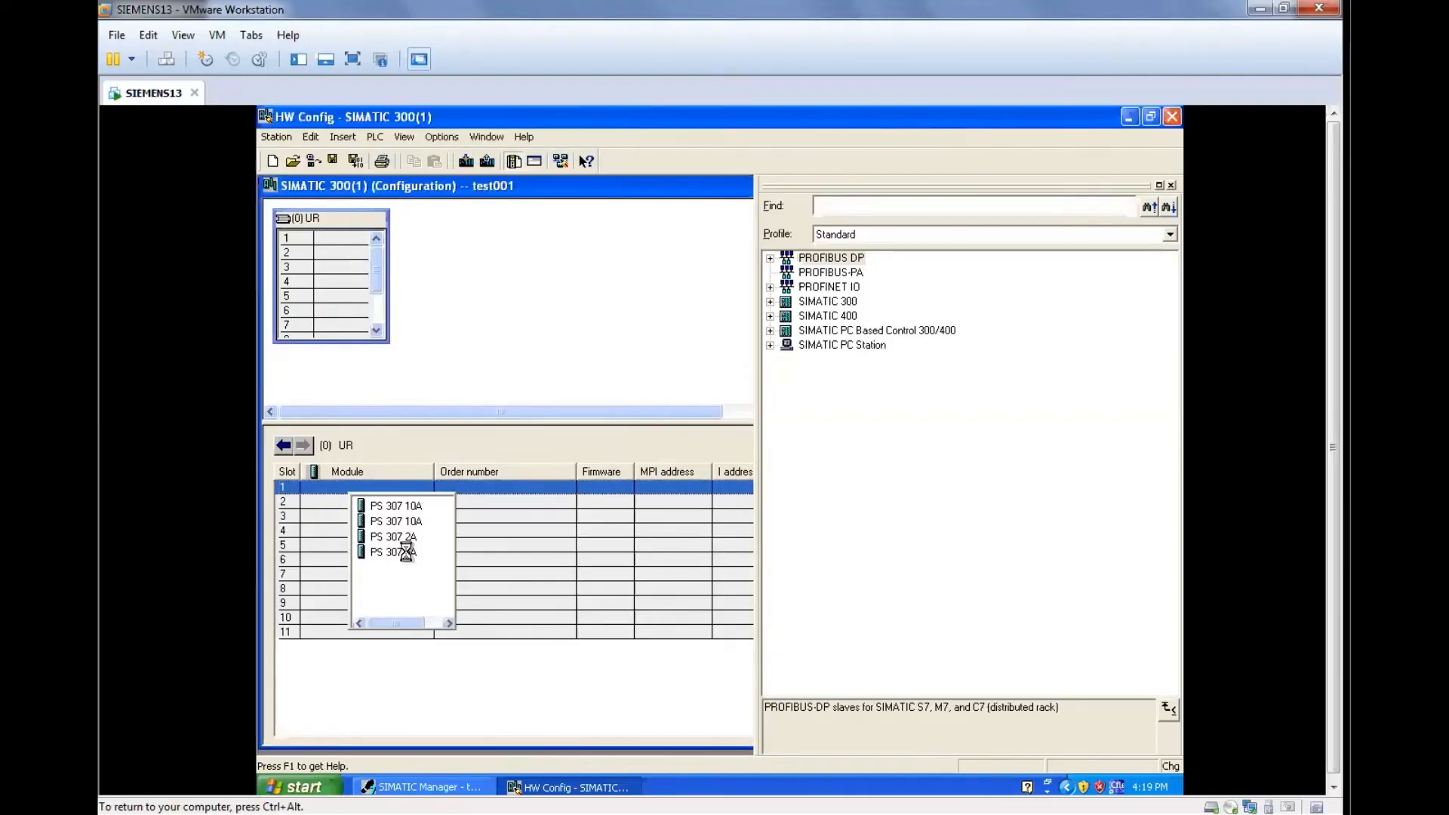
# Insert CPU 313C, order number 6ES7 313-5BG04-0AB0 with firmware V3.3, into slot 2 of the rack.
pyautogui.click(359, 505)
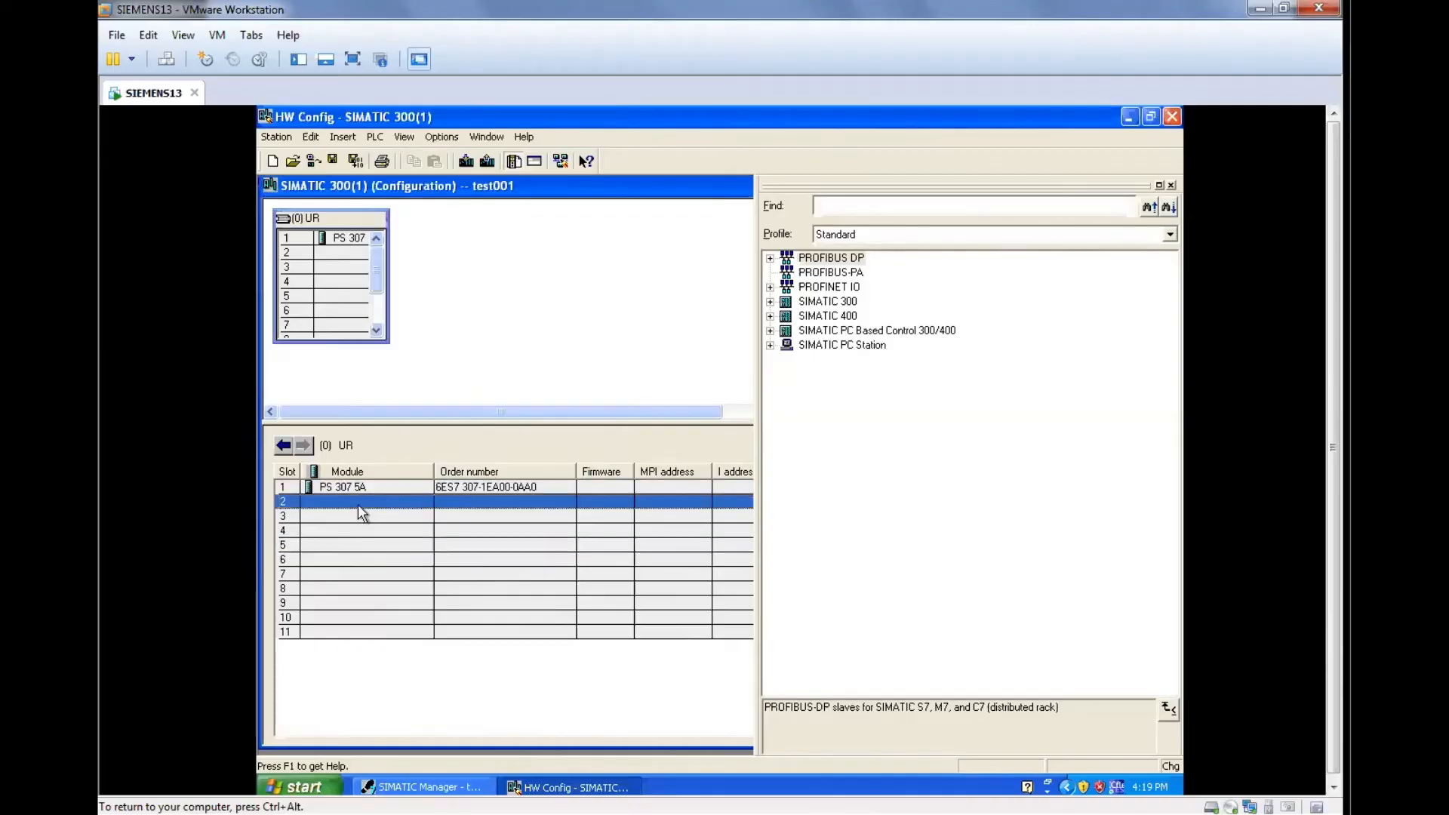
pyautogui.rightClick(358, 505)
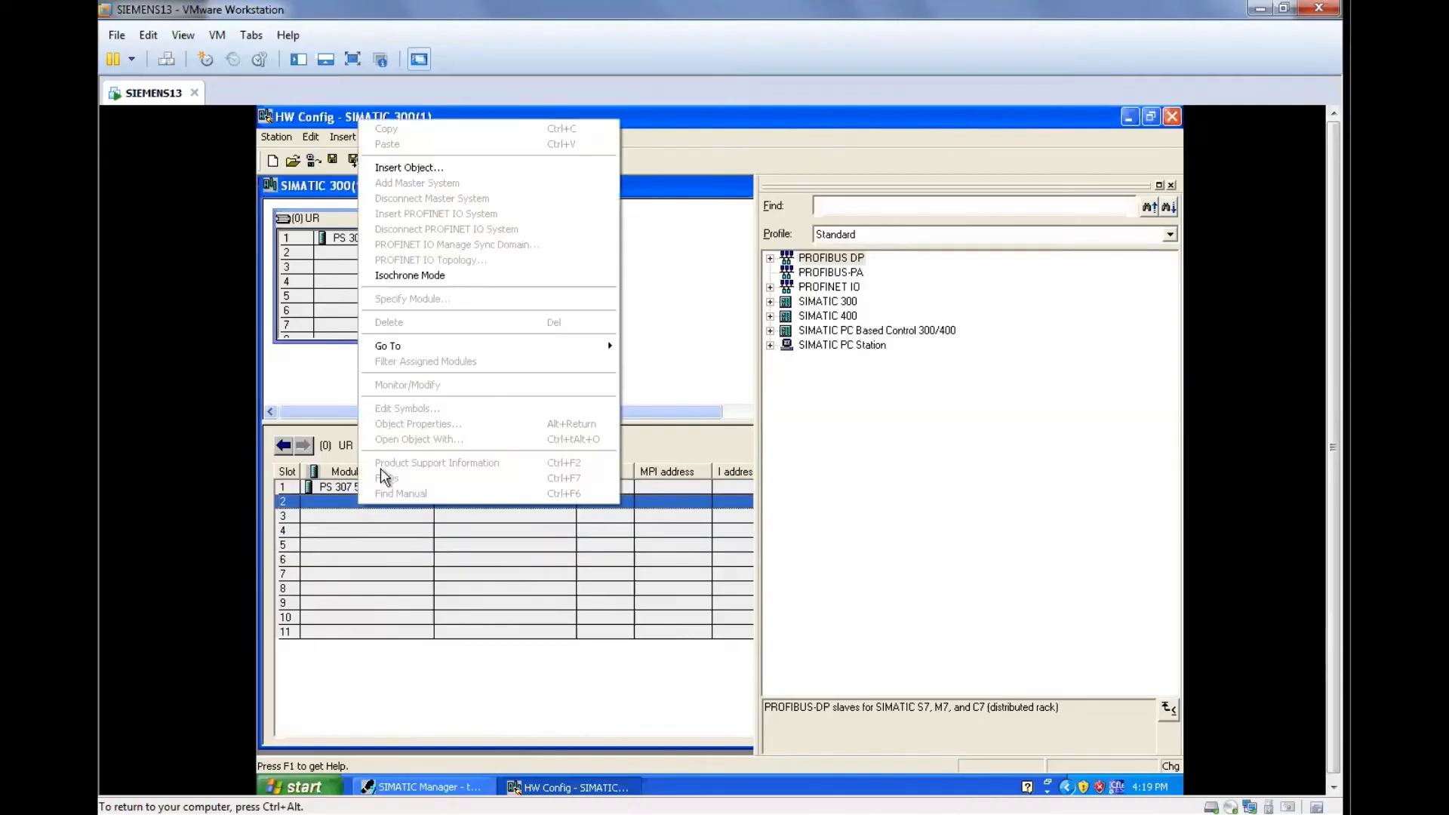
pyautogui.click(525, 168)
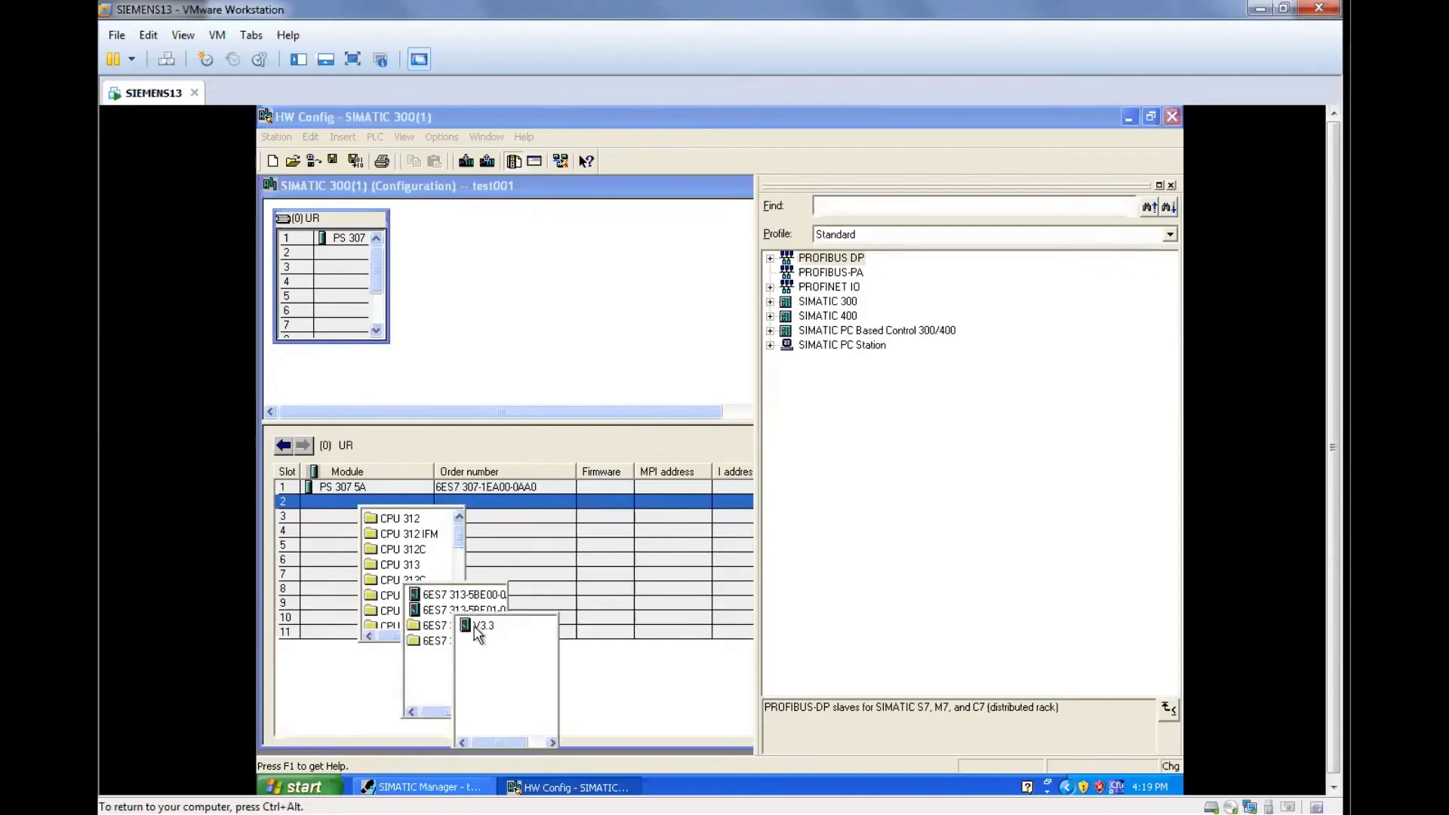
pyautogui.click(475, 628)
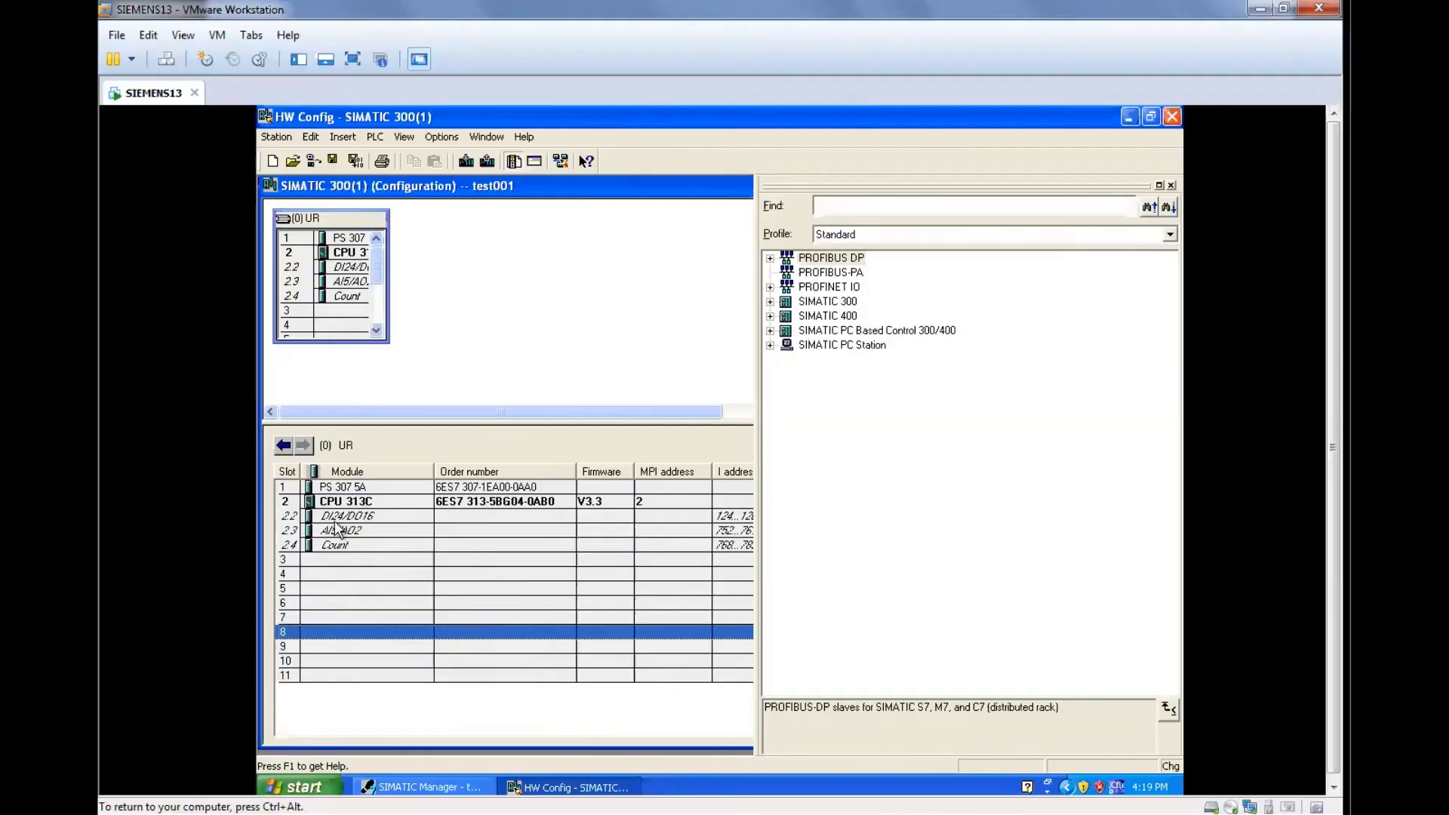
# Disable the system default addresses of the DI24/DO16 module and set both its input and output start addresses to 0.
pyautogui.doubleClick(379, 520)
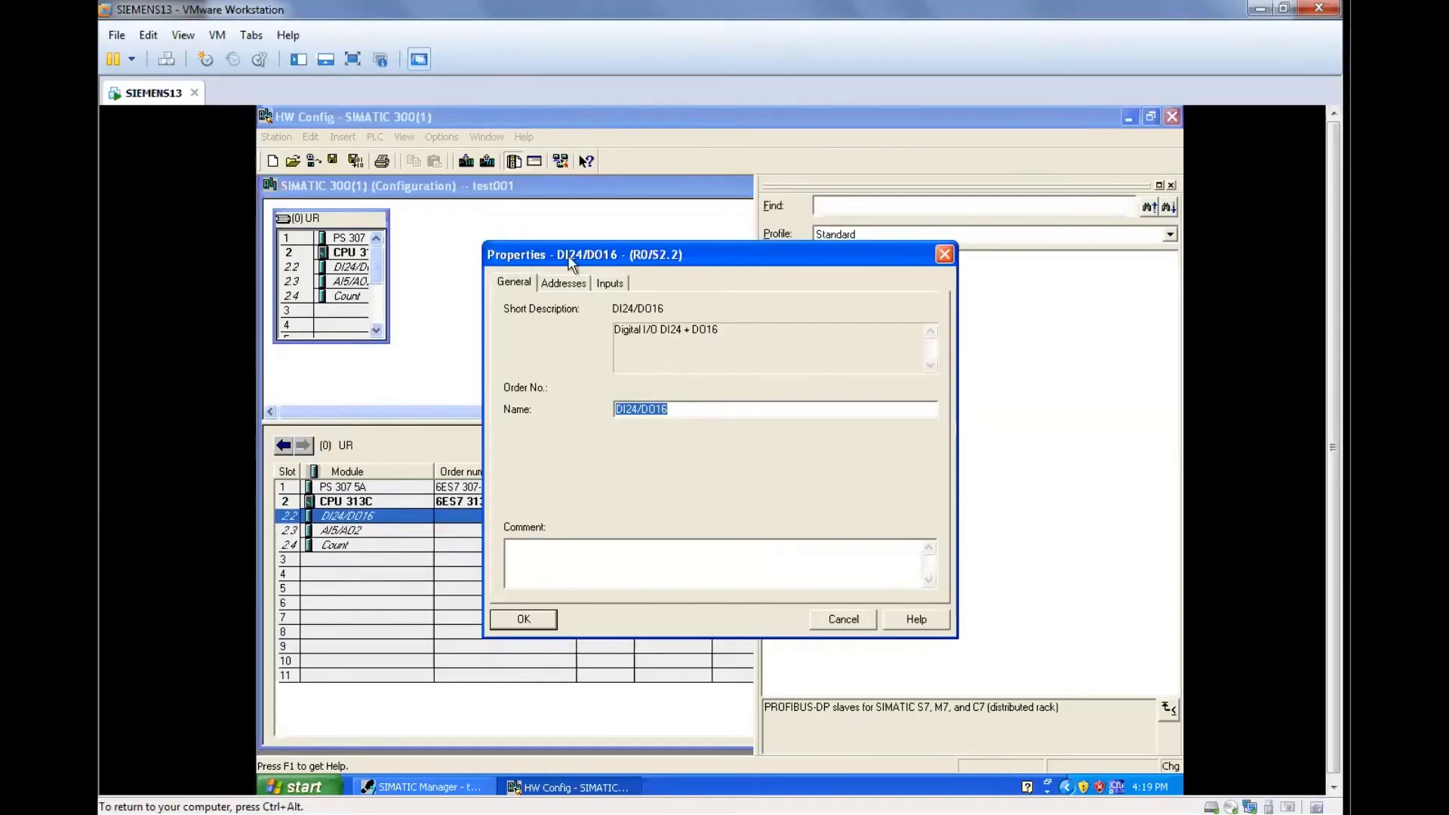
pyautogui.click(578, 283)
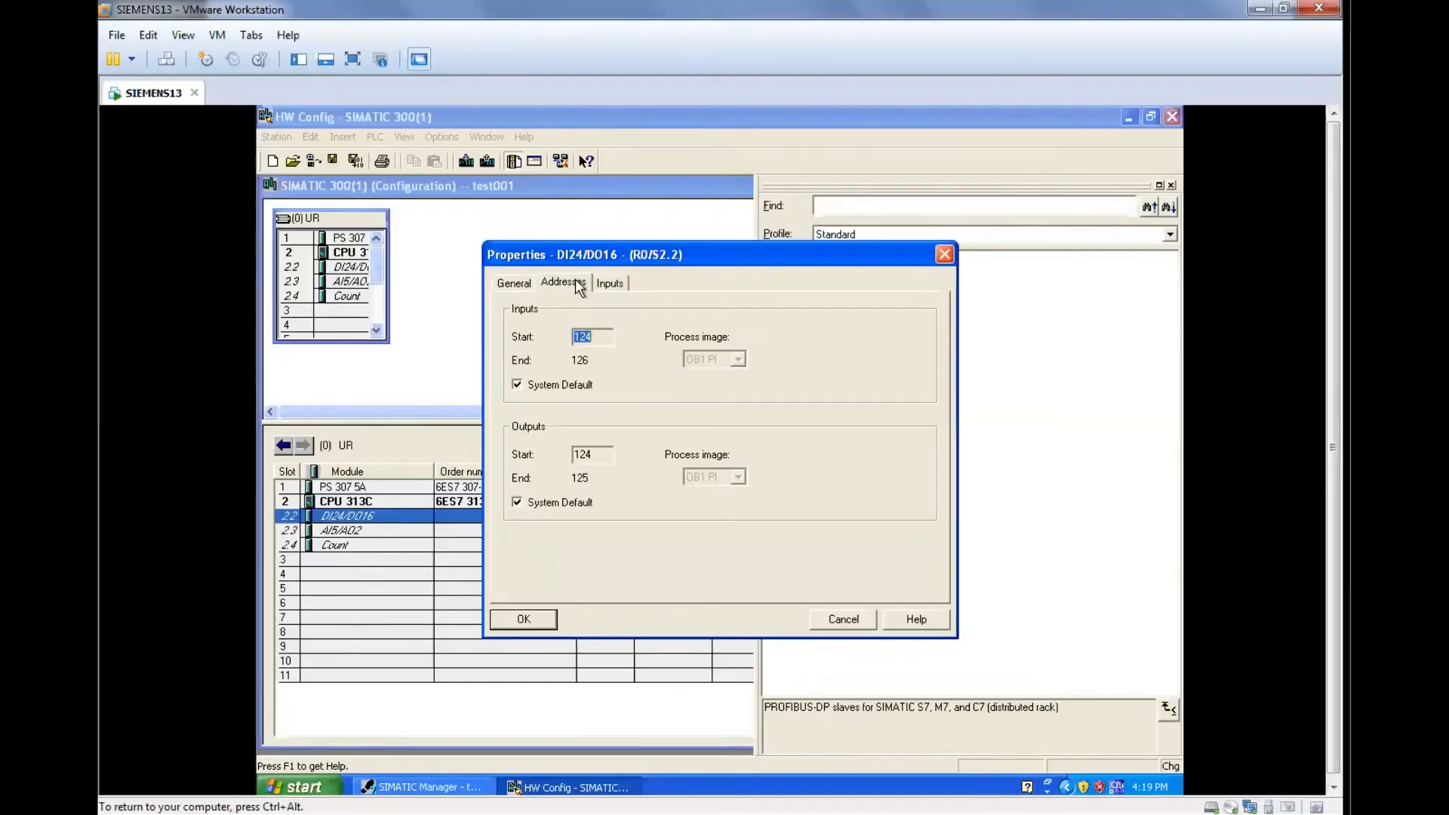
pyautogui.click(518, 386)
pyautogui.click(518, 503)
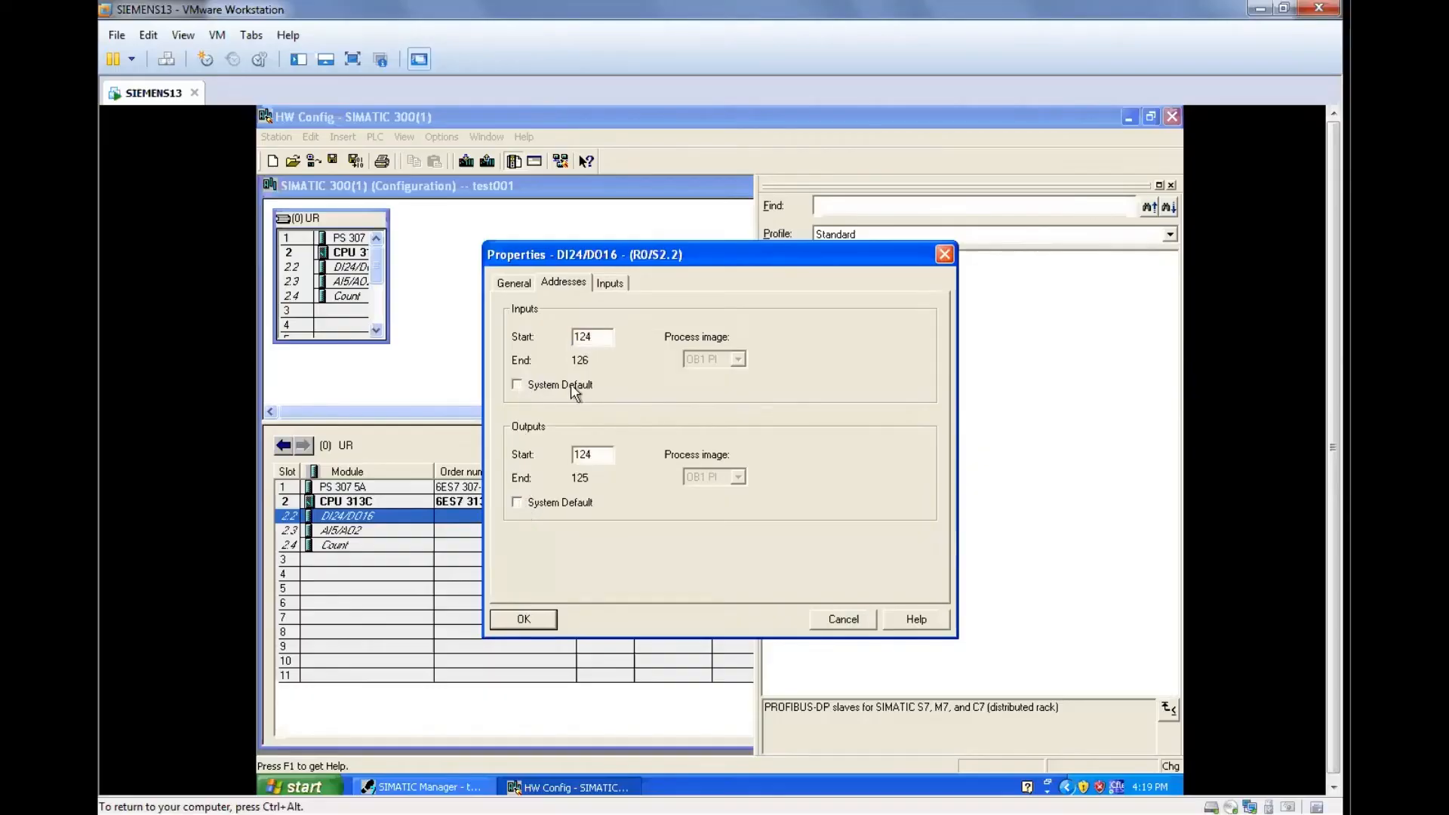
pyautogui.moveTo(597, 337); pyautogui.dragTo(568, 337)
pyautogui.write('0')
pyautogui.click(592, 453)
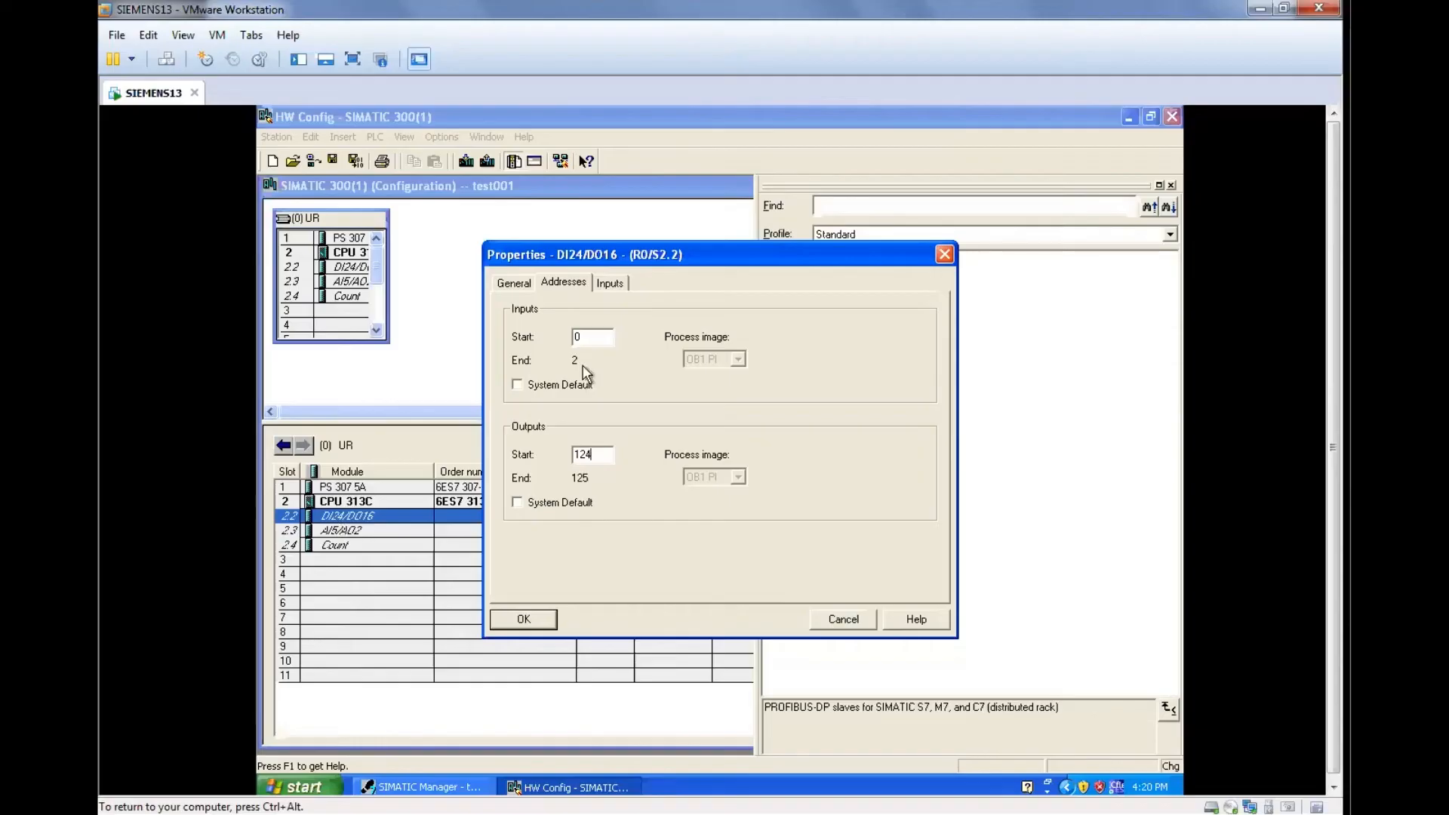
pyautogui.doubleClick(596, 456)
pyautogui.write('0')
pyautogui.click(589, 339)
pyautogui.click(524, 619)
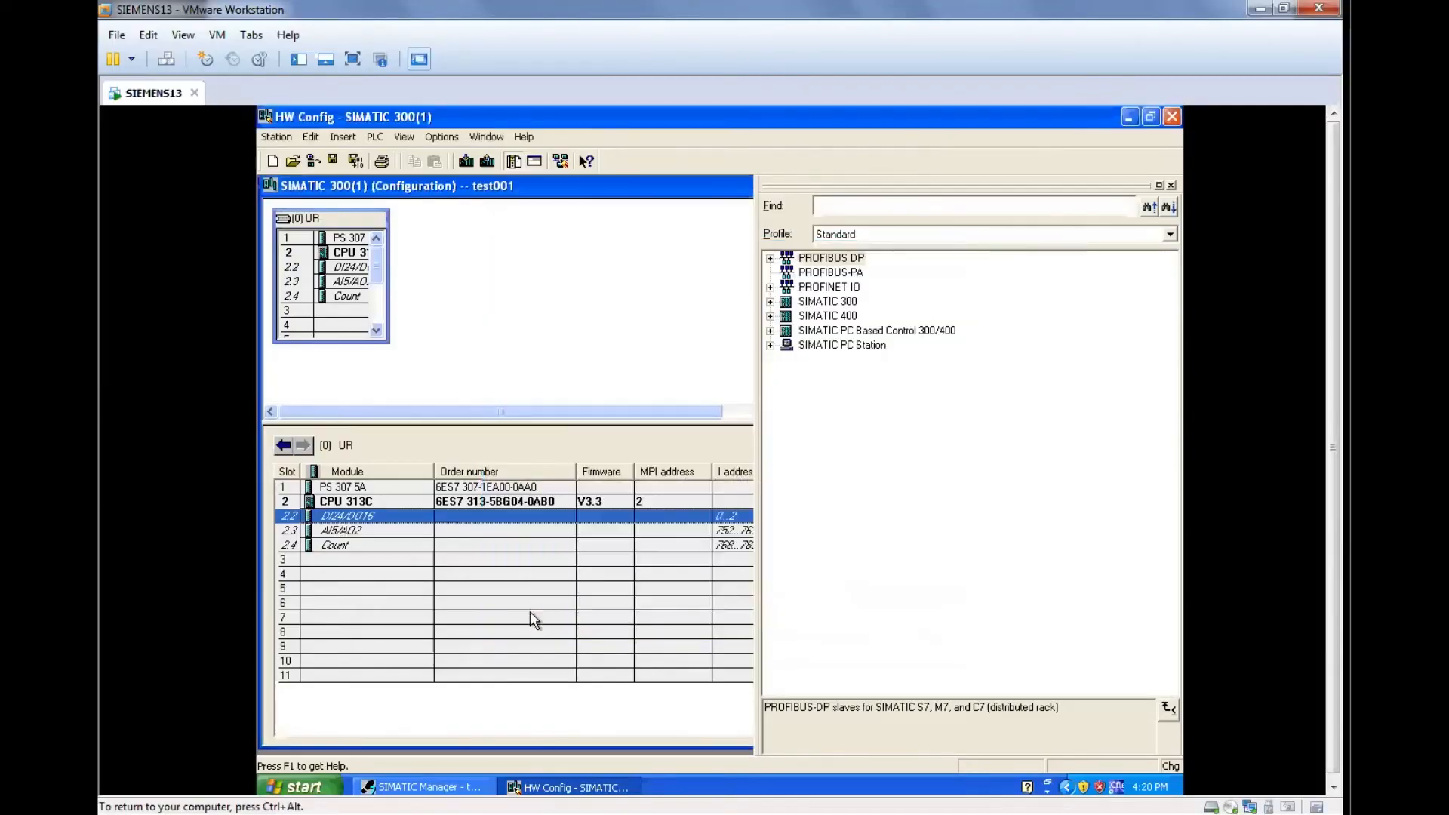
# Disable the system default addresses of the AI5/AO2 module and set its input start address to 3 and output start address to 2.
pyautogui.doubleClick(336, 533)
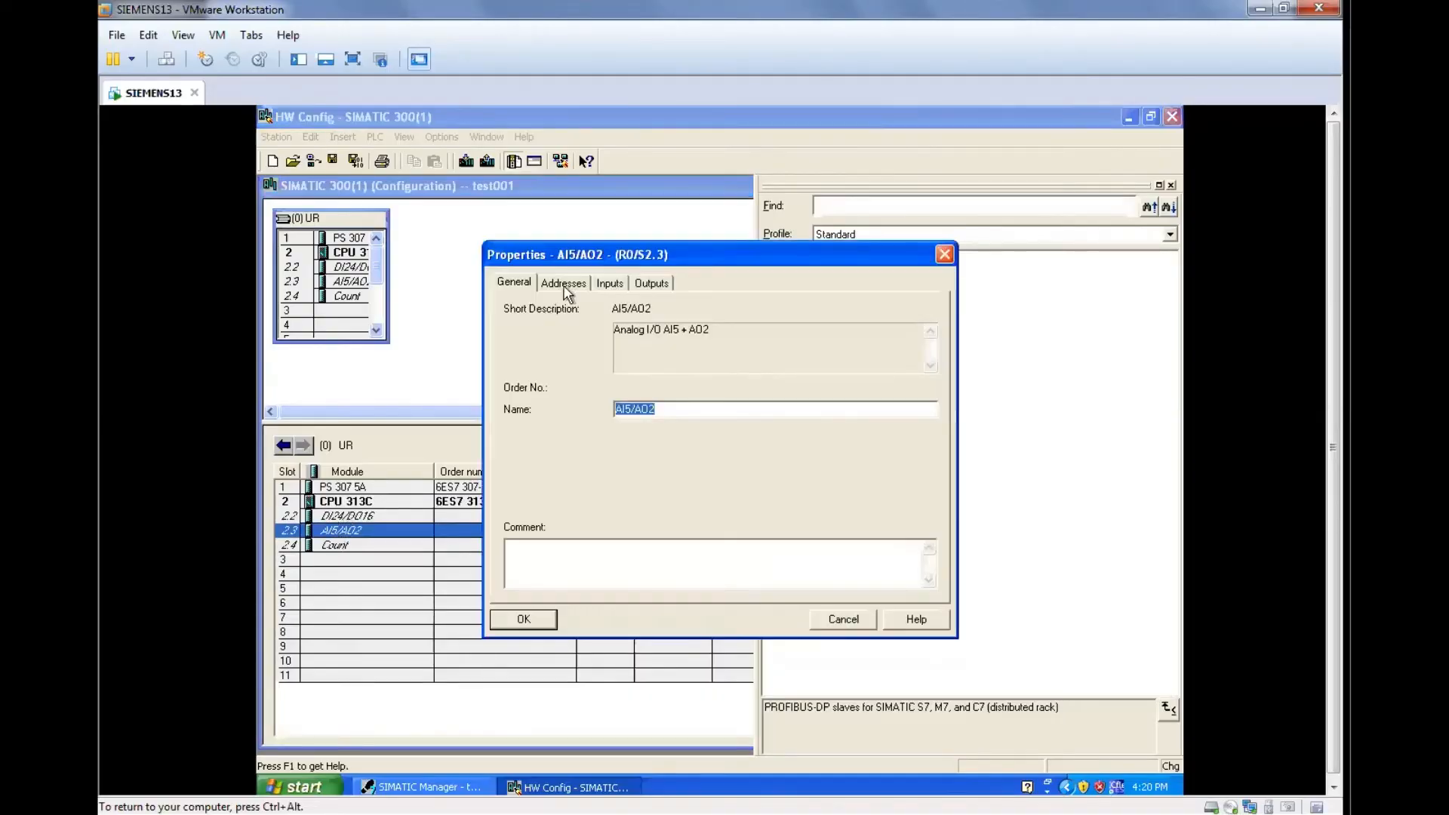
pyautogui.click(564, 283)
pyautogui.click(517, 385)
pyautogui.click(517, 502)
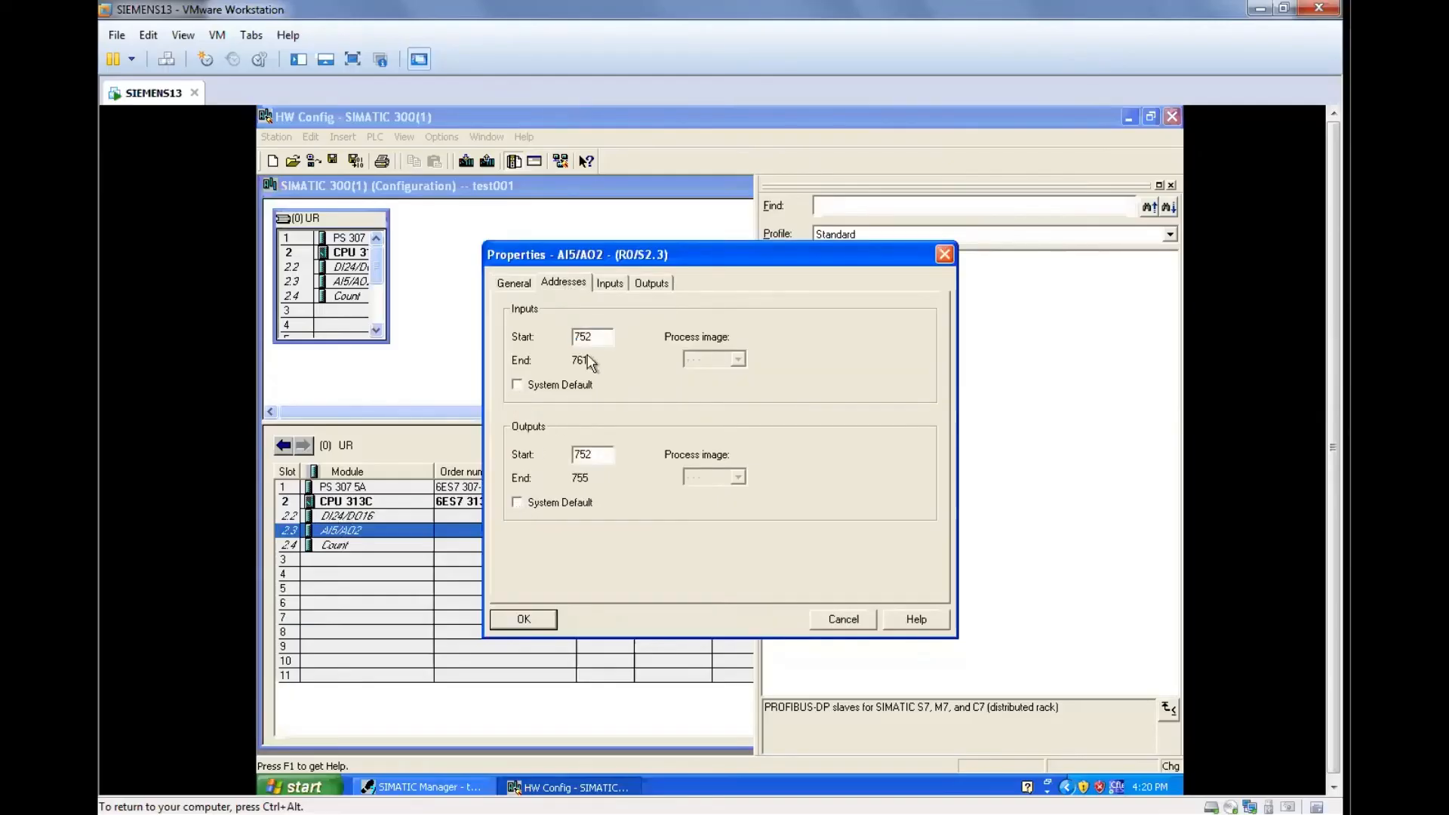
pyautogui.moveTo(610, 336); pyautogui.dragTo(541, 361)
pyautogui.write('3')
pyautogui.click(596, 456)
pyautogui.moveTo(596, 455); pyautogui.dragTo(506, 456)
pyautogui.write('2')
pyautogui.click(584, 333)
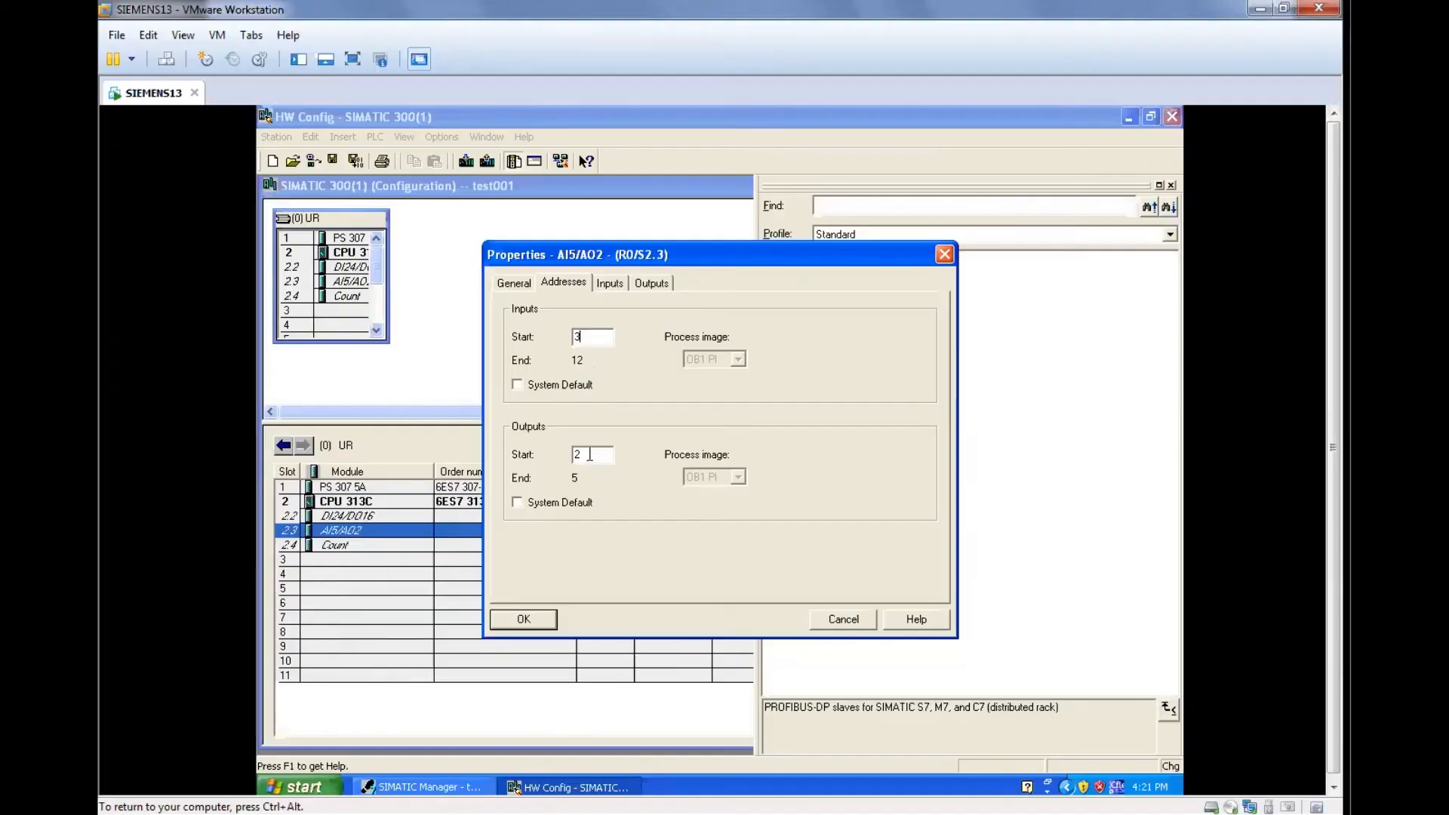
pyautogui.click(541, 623)
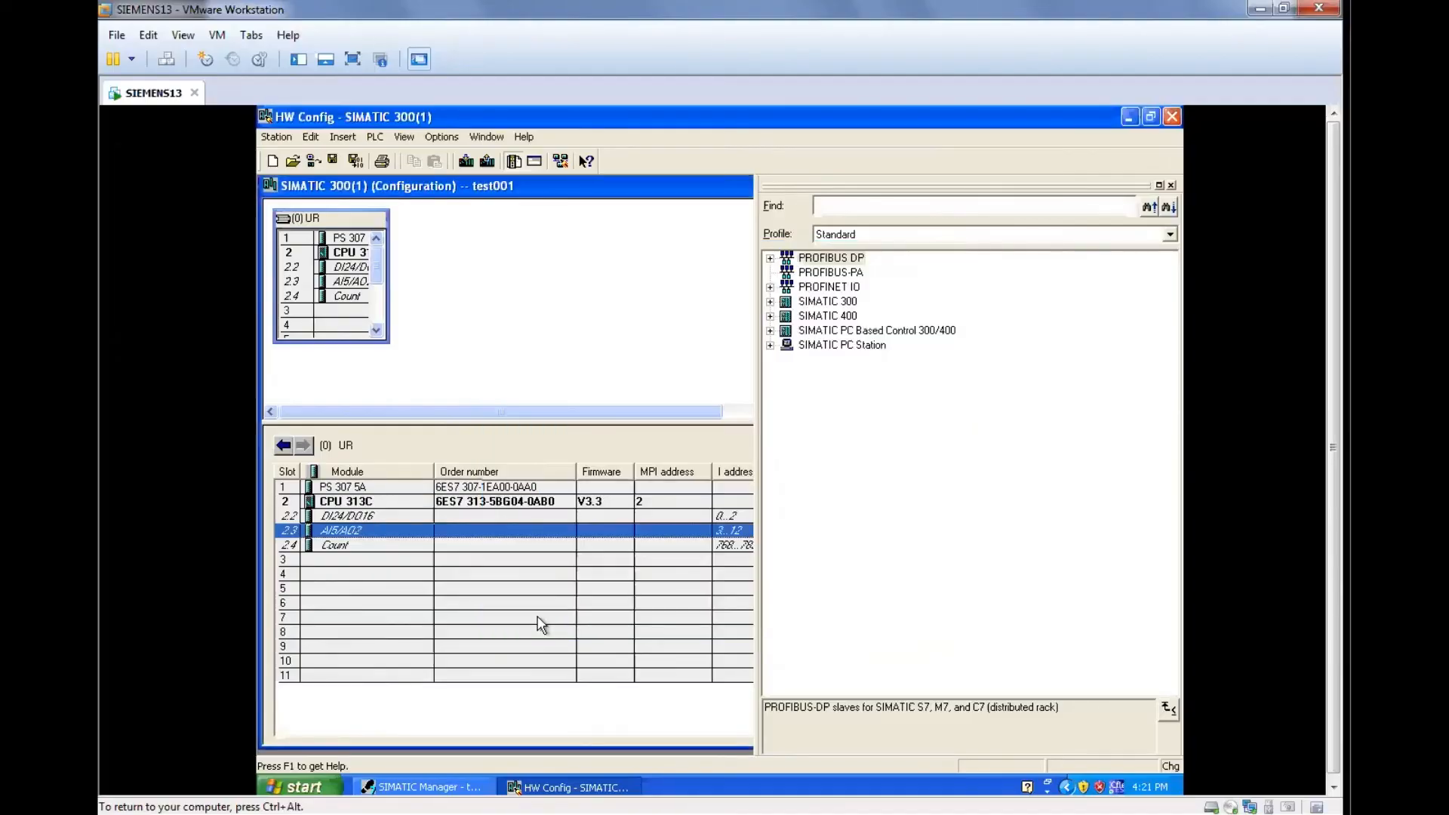
# Save and close the hardware configuration, and open the CPU 313C folder in the test001 project.
pyautogui.click(333, 161)
pyautogui.click(1173, 118)
pyautogui.click(538, 288)
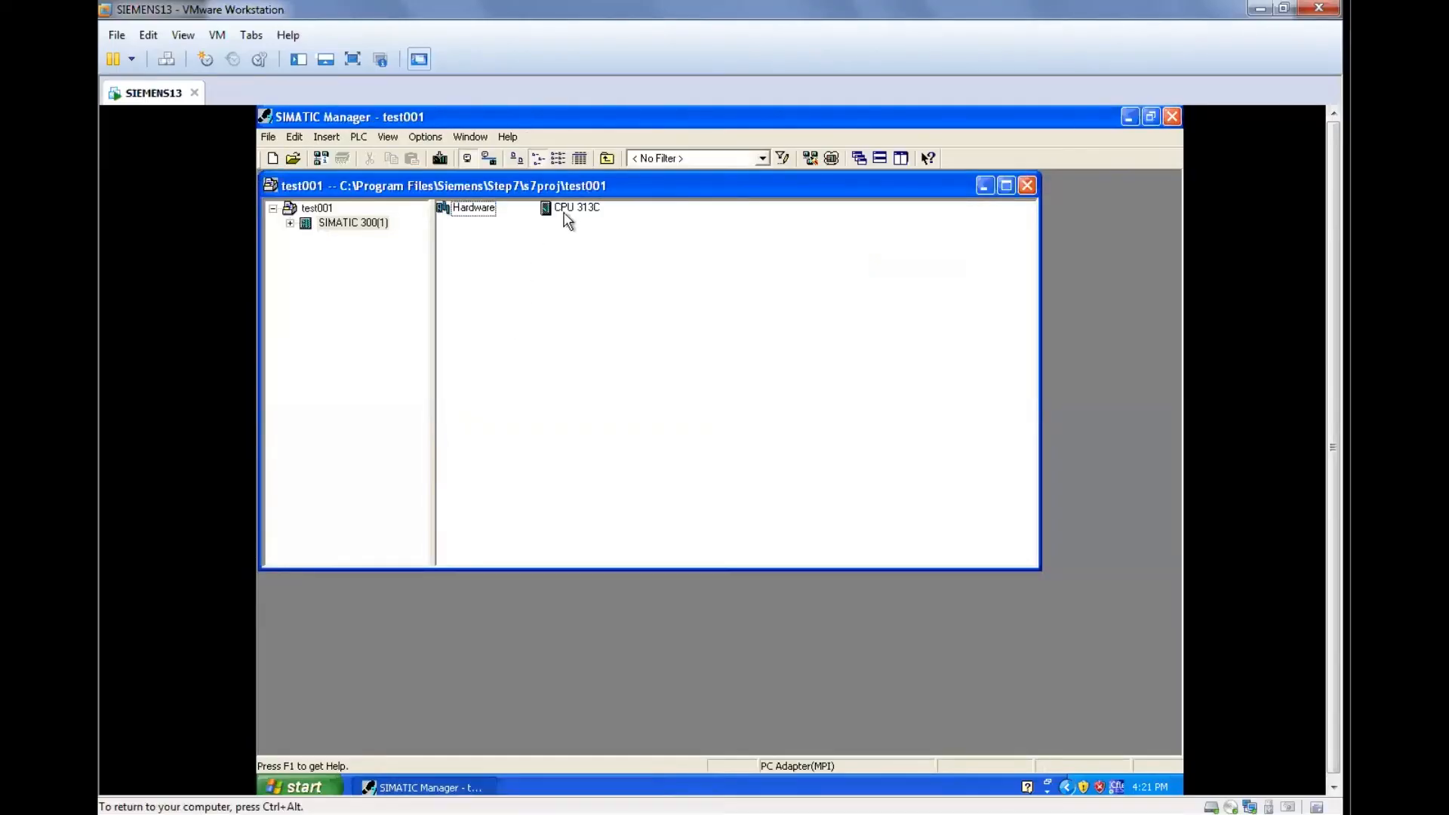
pyautogui.doubleClick(566, 214)
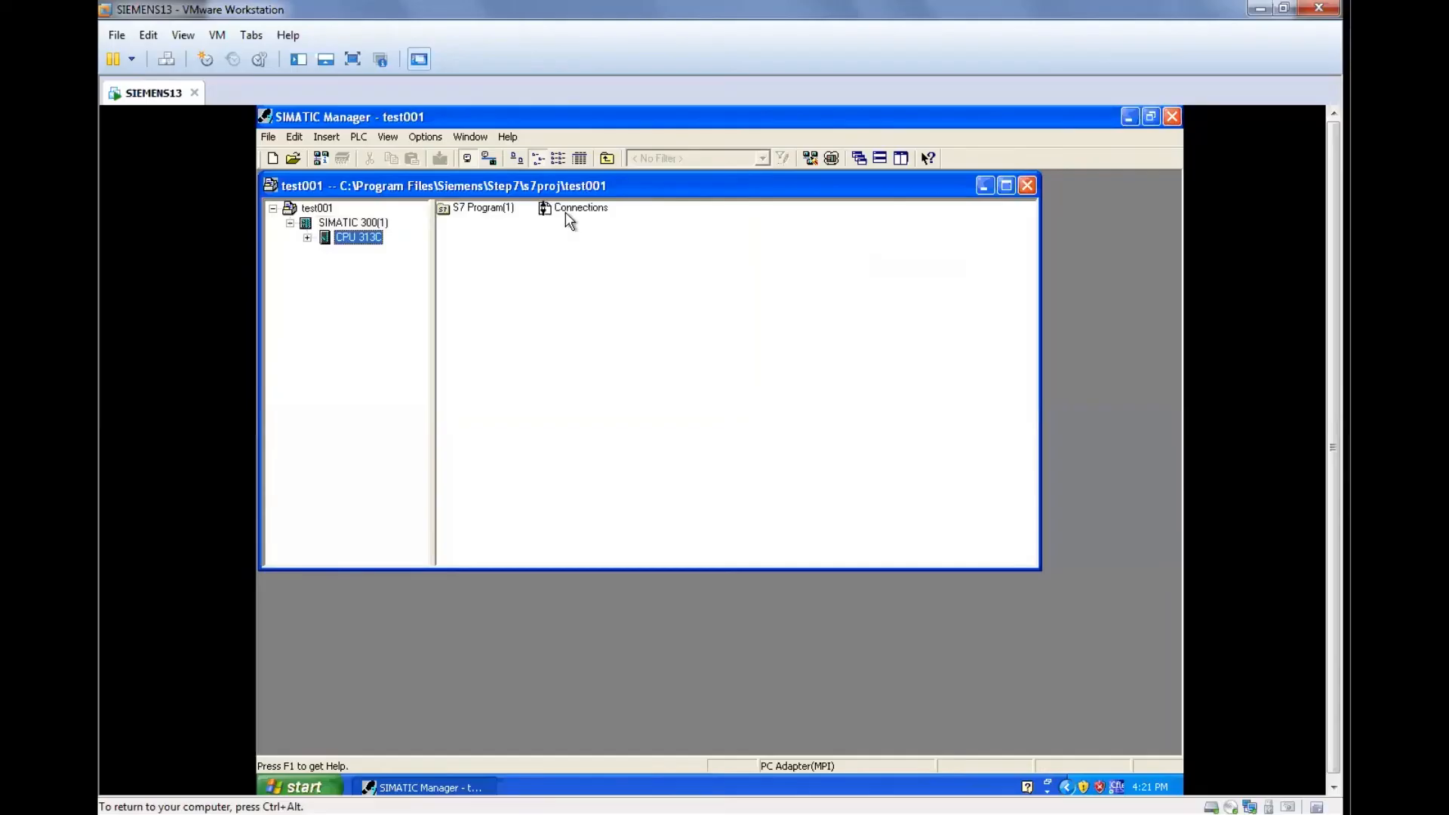
# Open the Blocks folder of S7 Program(1), confirm LAD as OB1's programming language in its properties, and open OB1 for editing.
pyautogui.doubleClick(502, 212)
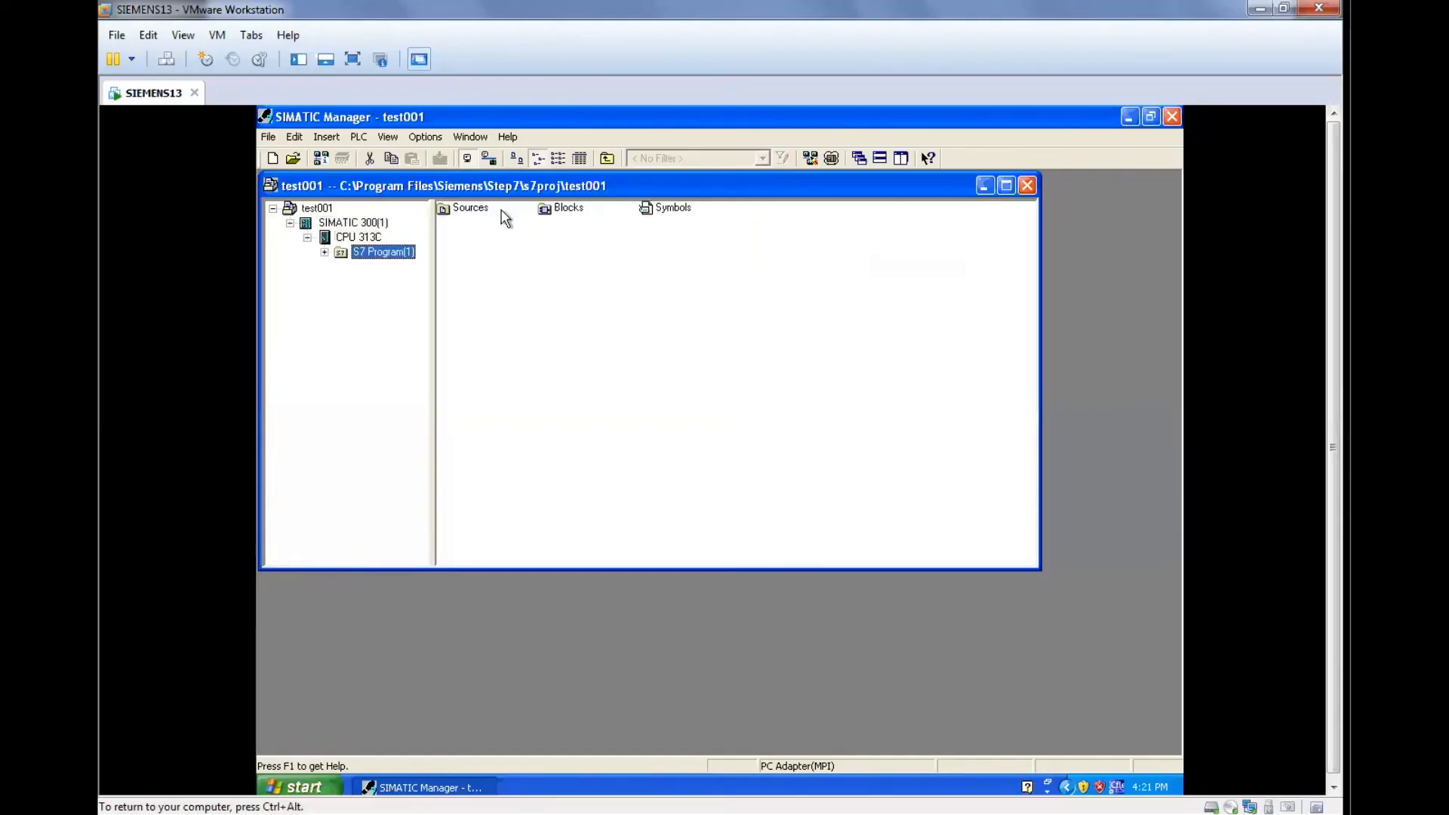
pyautogui.doubleClick(574, 210)
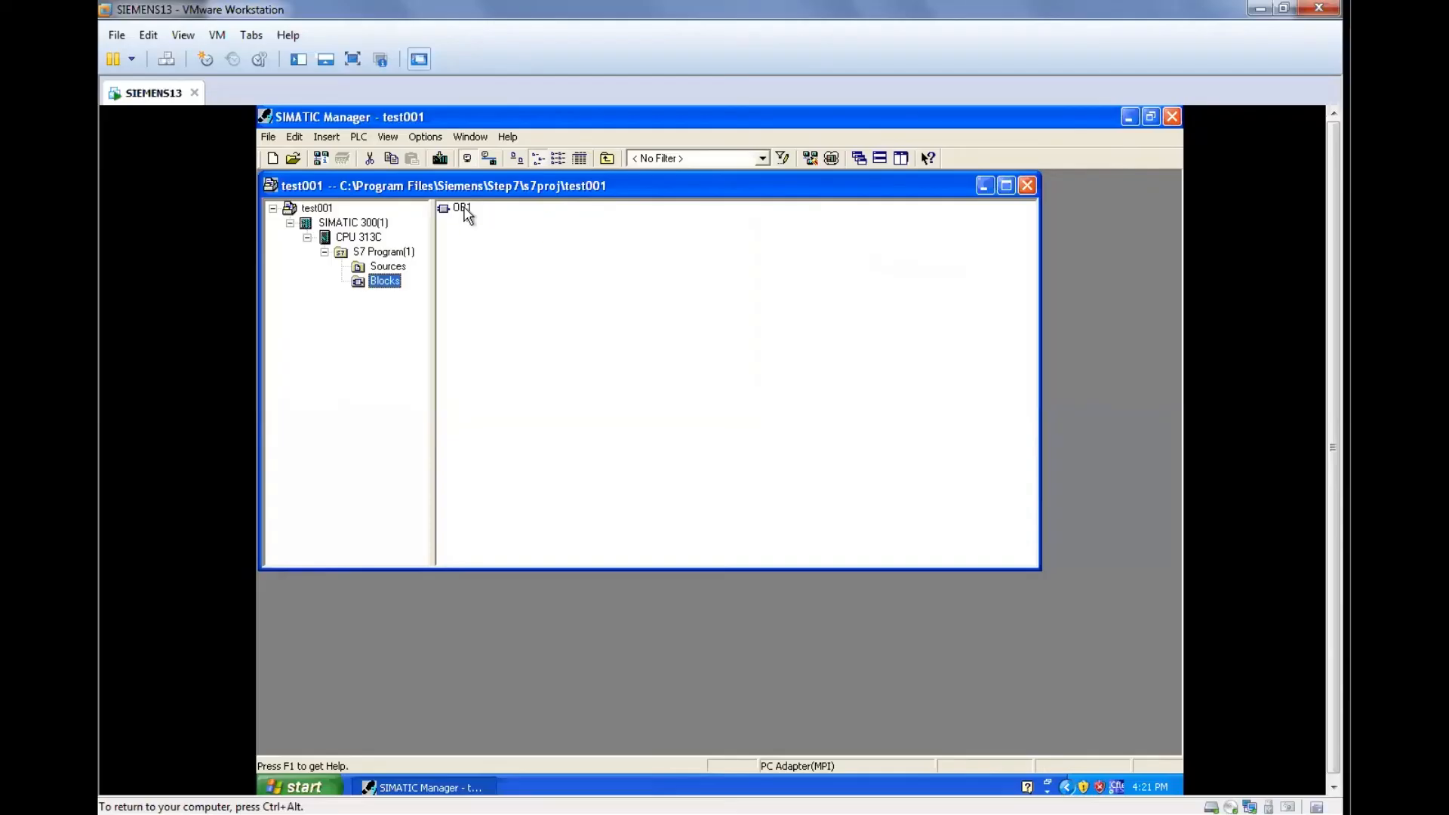
pyautogui.click(462, 208)
pyautogui.hotkey('alt', 'Return')
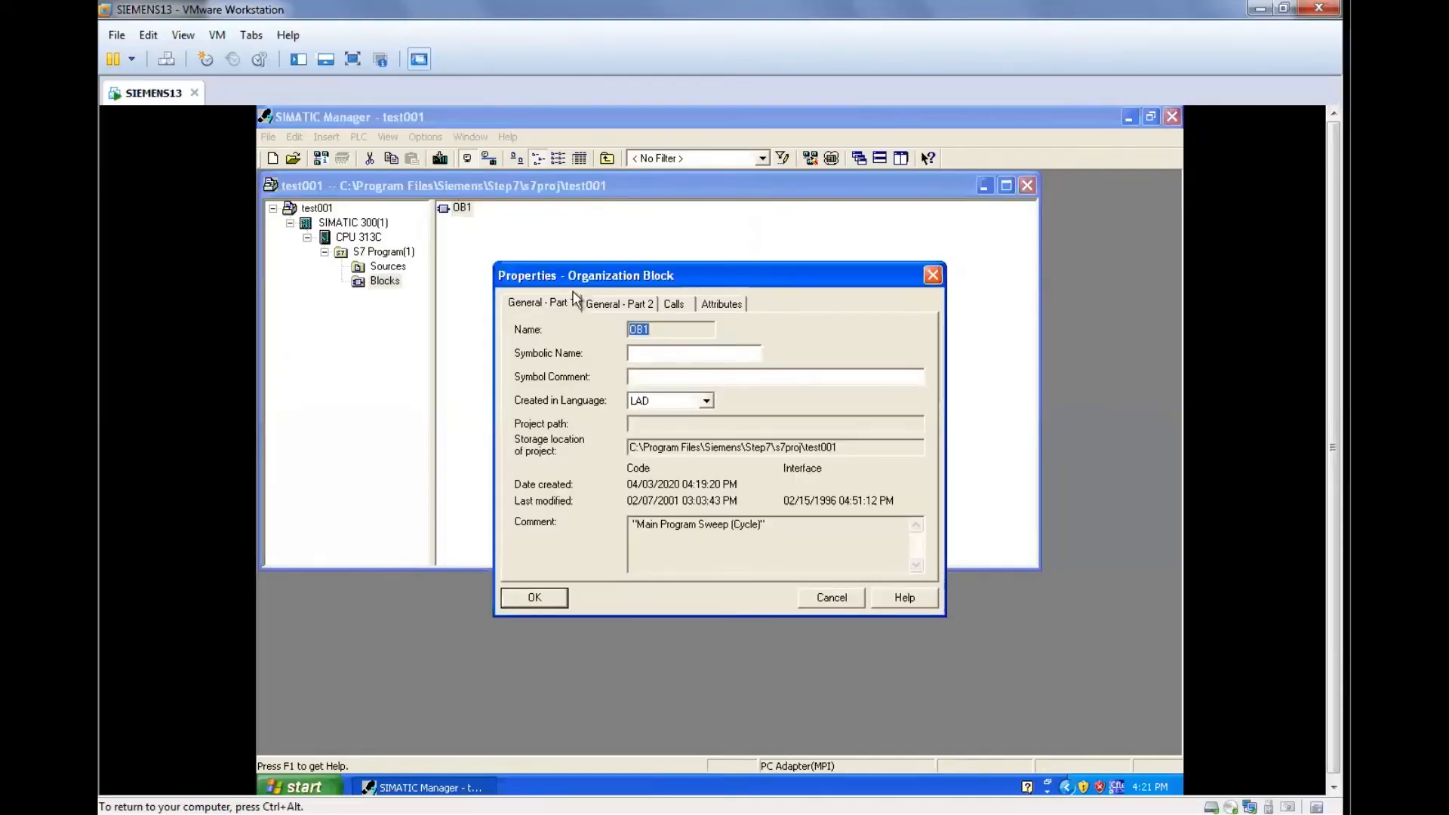
pyautogui.click(662, 400)
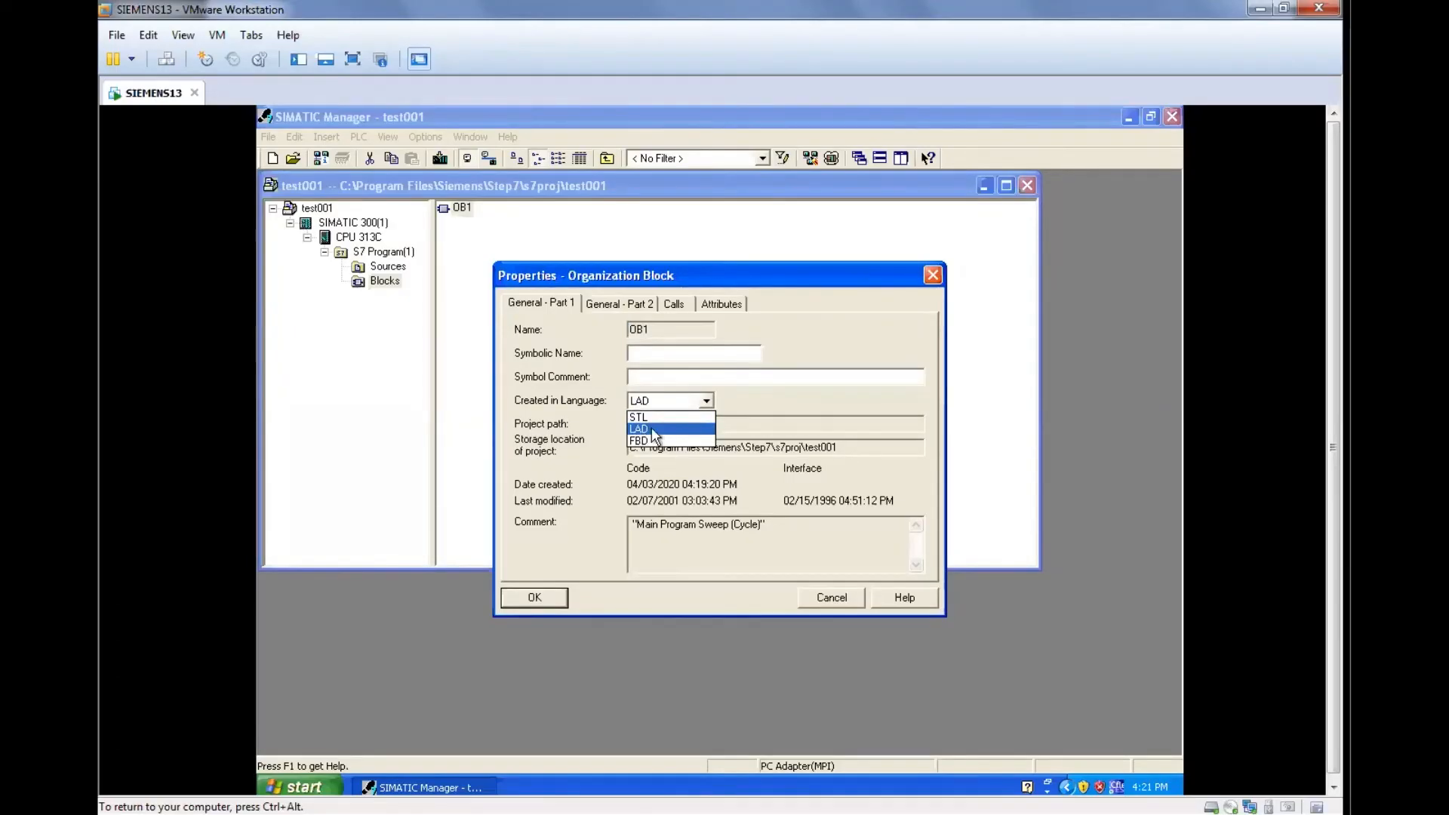
pyautogui.click(652, 431)
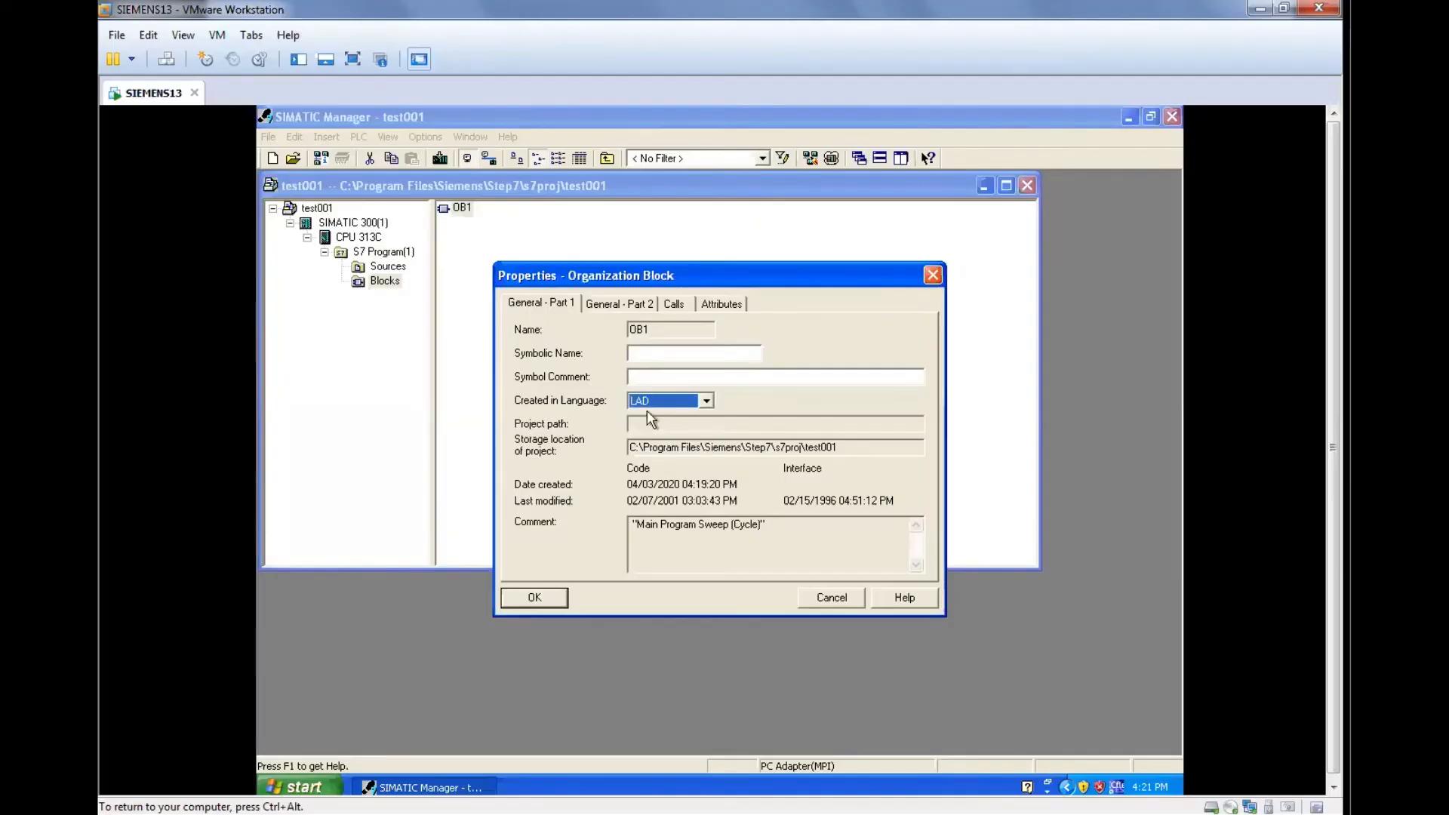
pyautogui.click(561, 598)
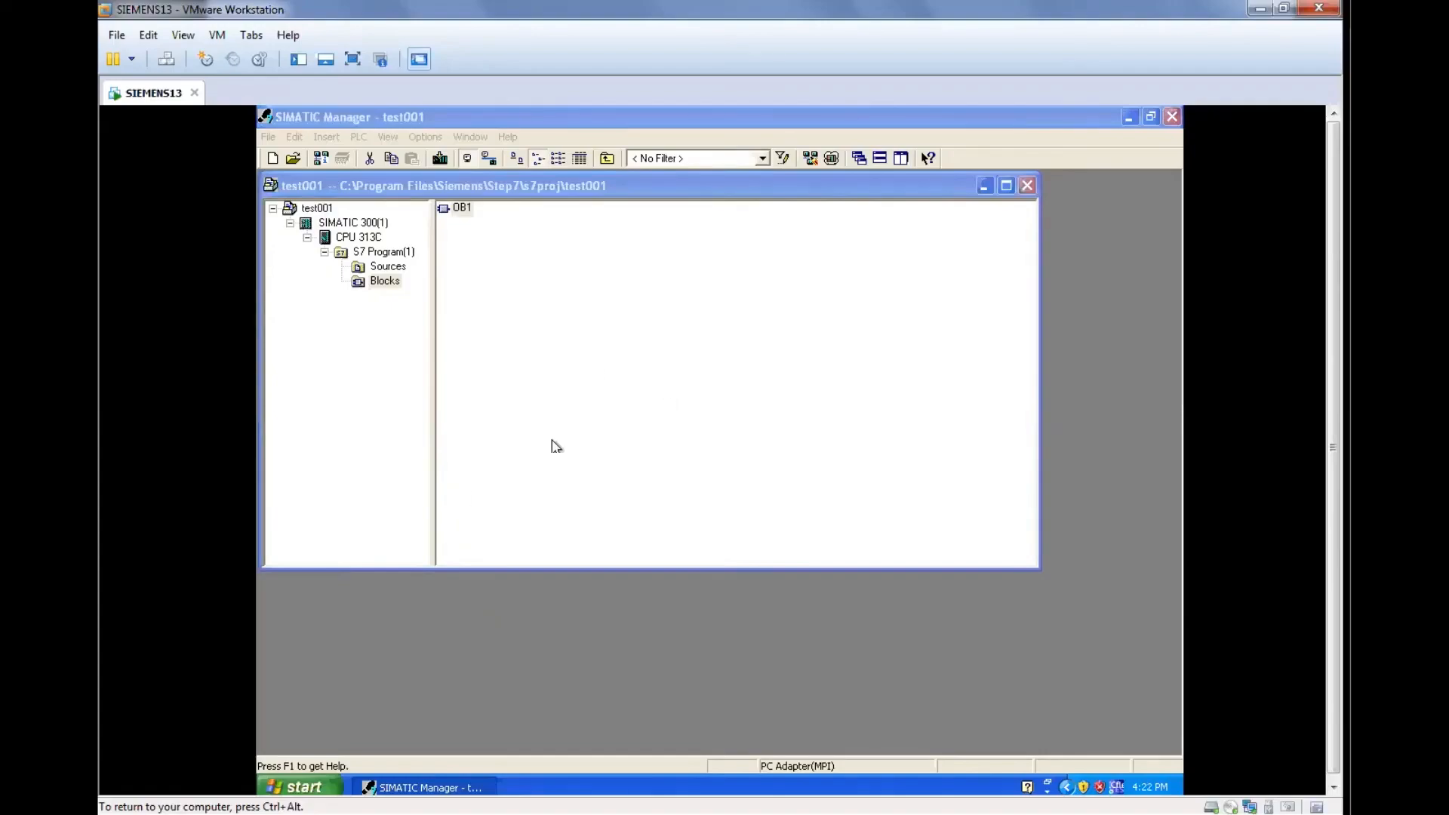
pyautogui.click(462, 209)
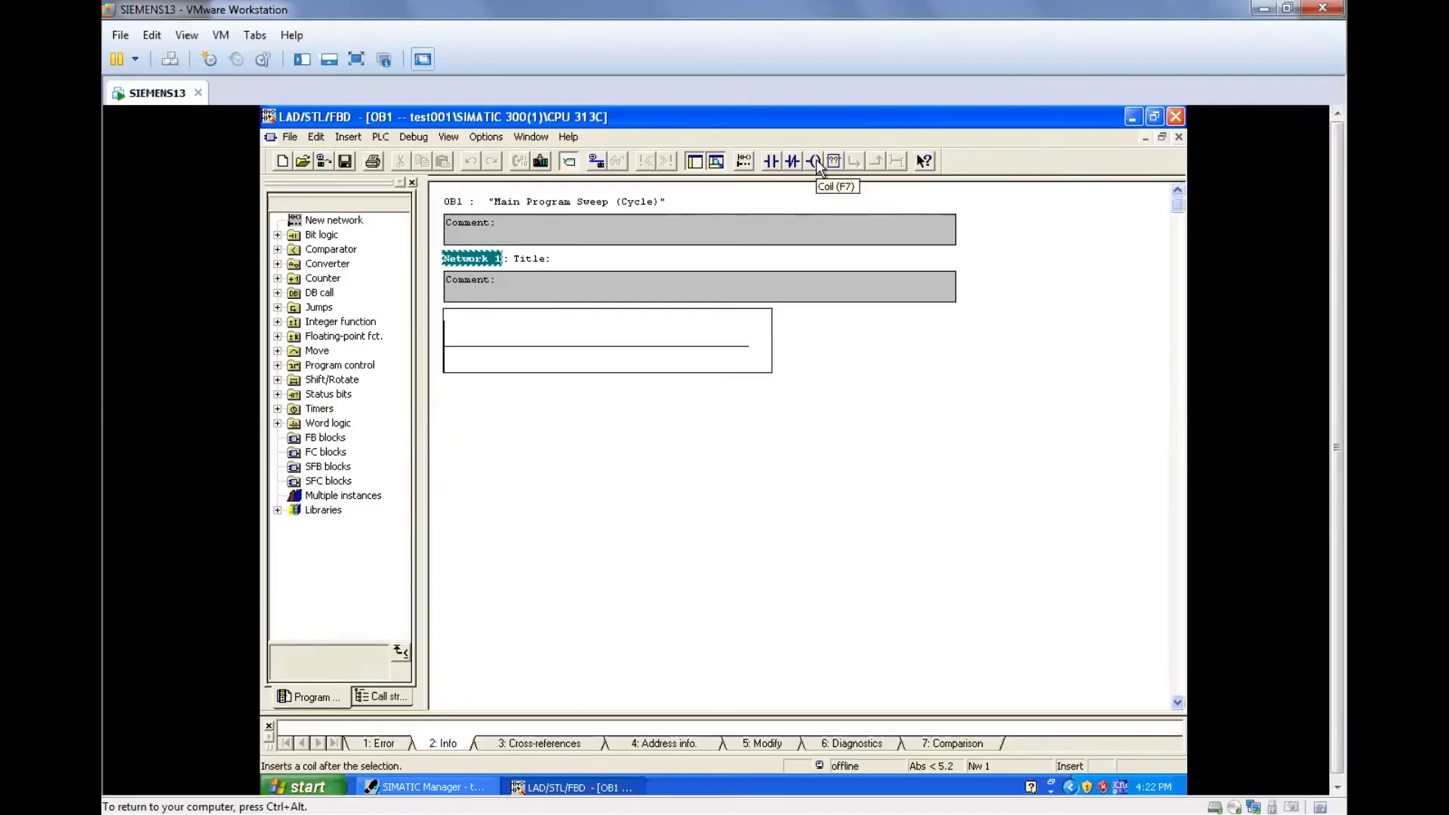
# Insert a normally open contact and an output coil on the rung of Network 1 in OB1.
pyautogui.click(591, 346)
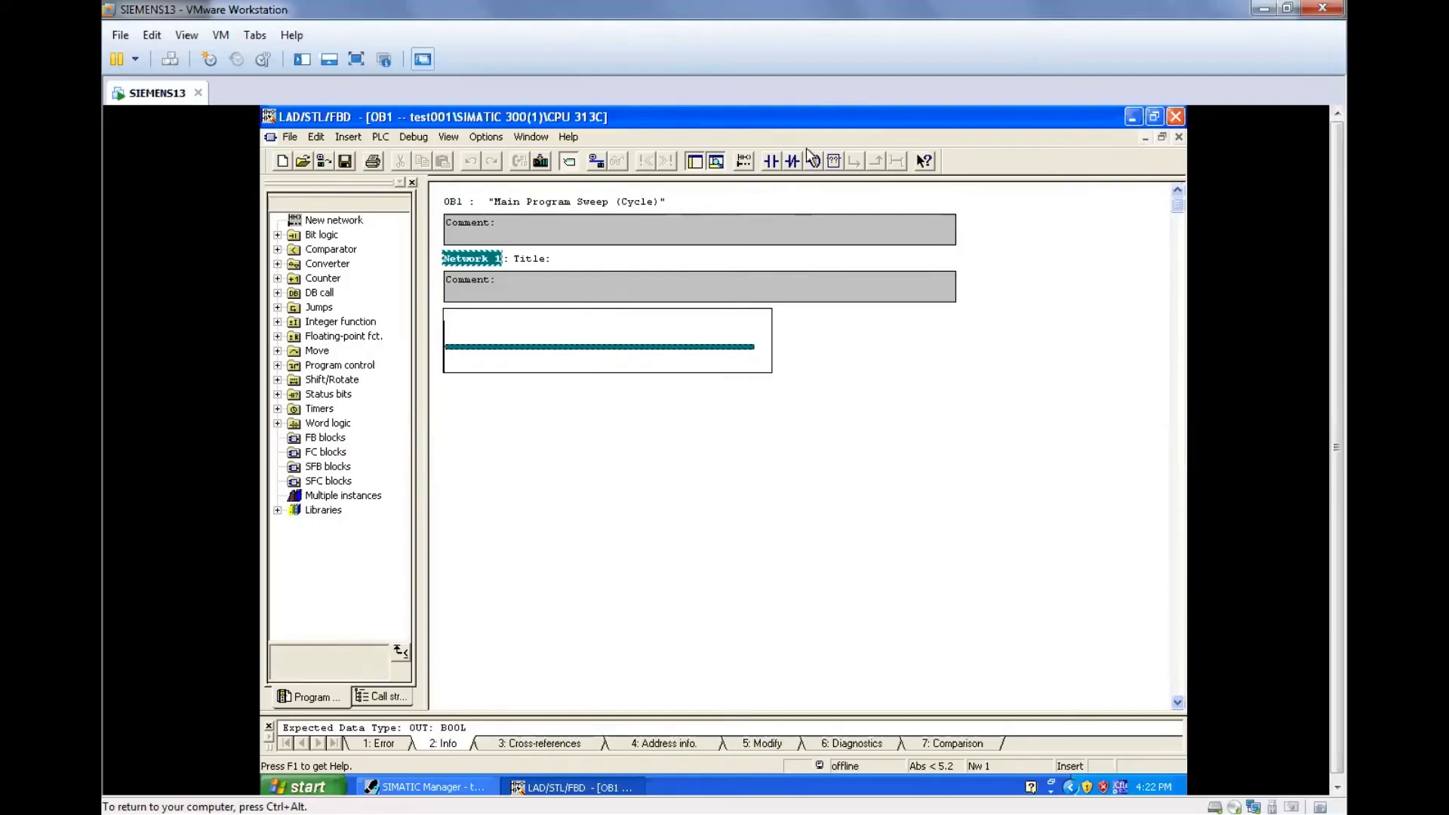
pyautogui.click(677, 531)
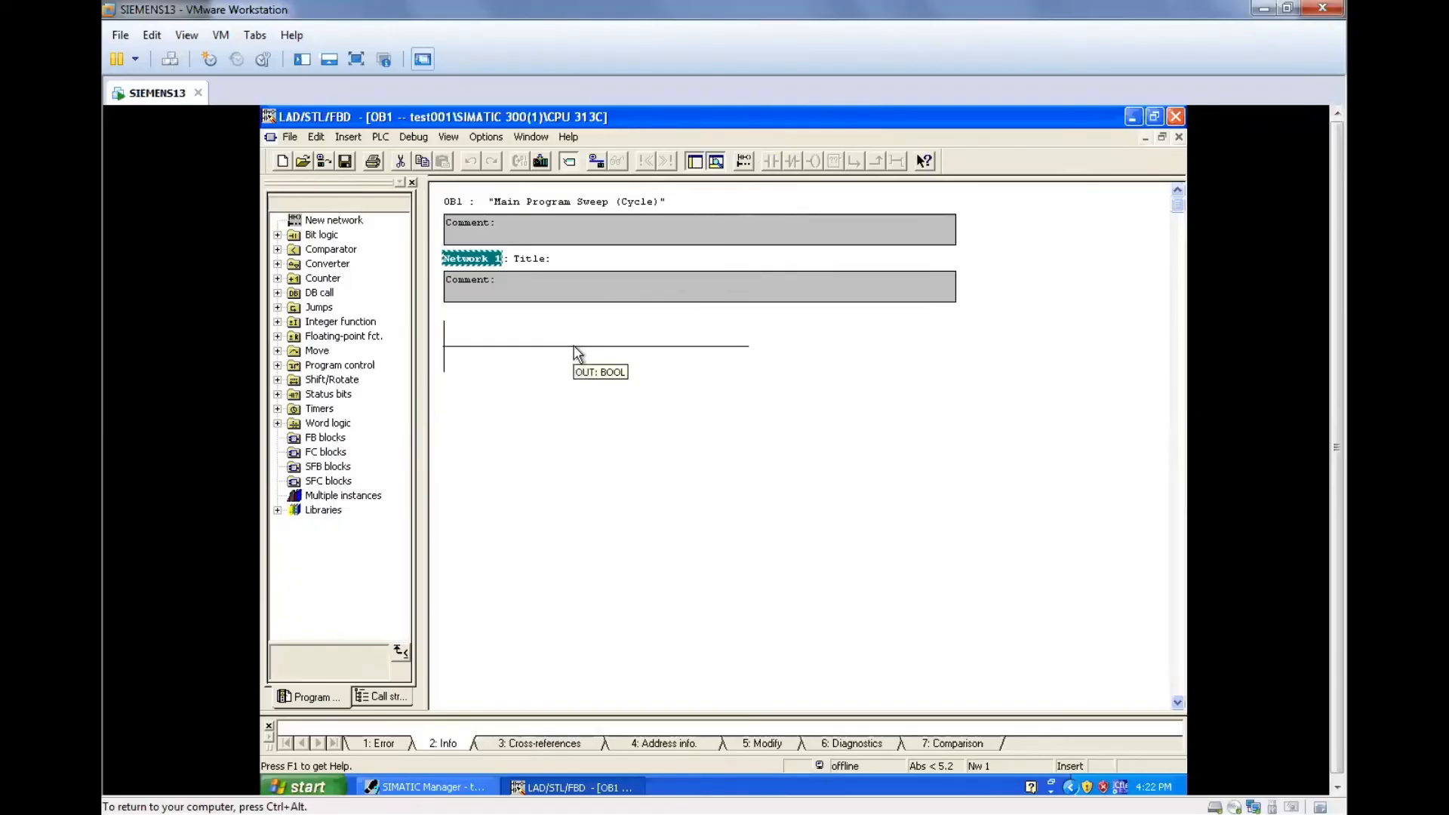
pyautogui.click(476, 345)
pyautogui.click(533, 420)
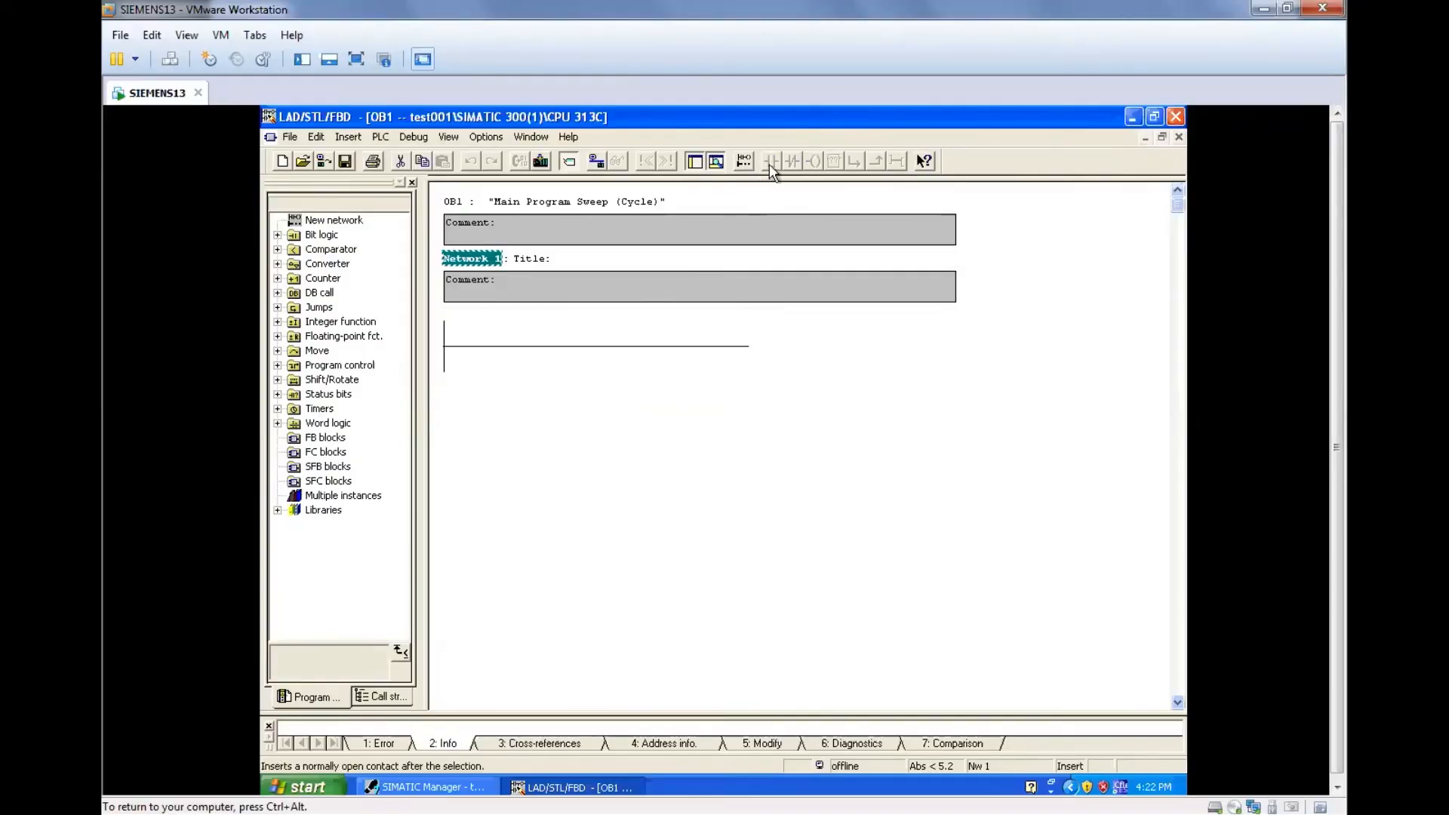
pyautogui.click(503, 346)
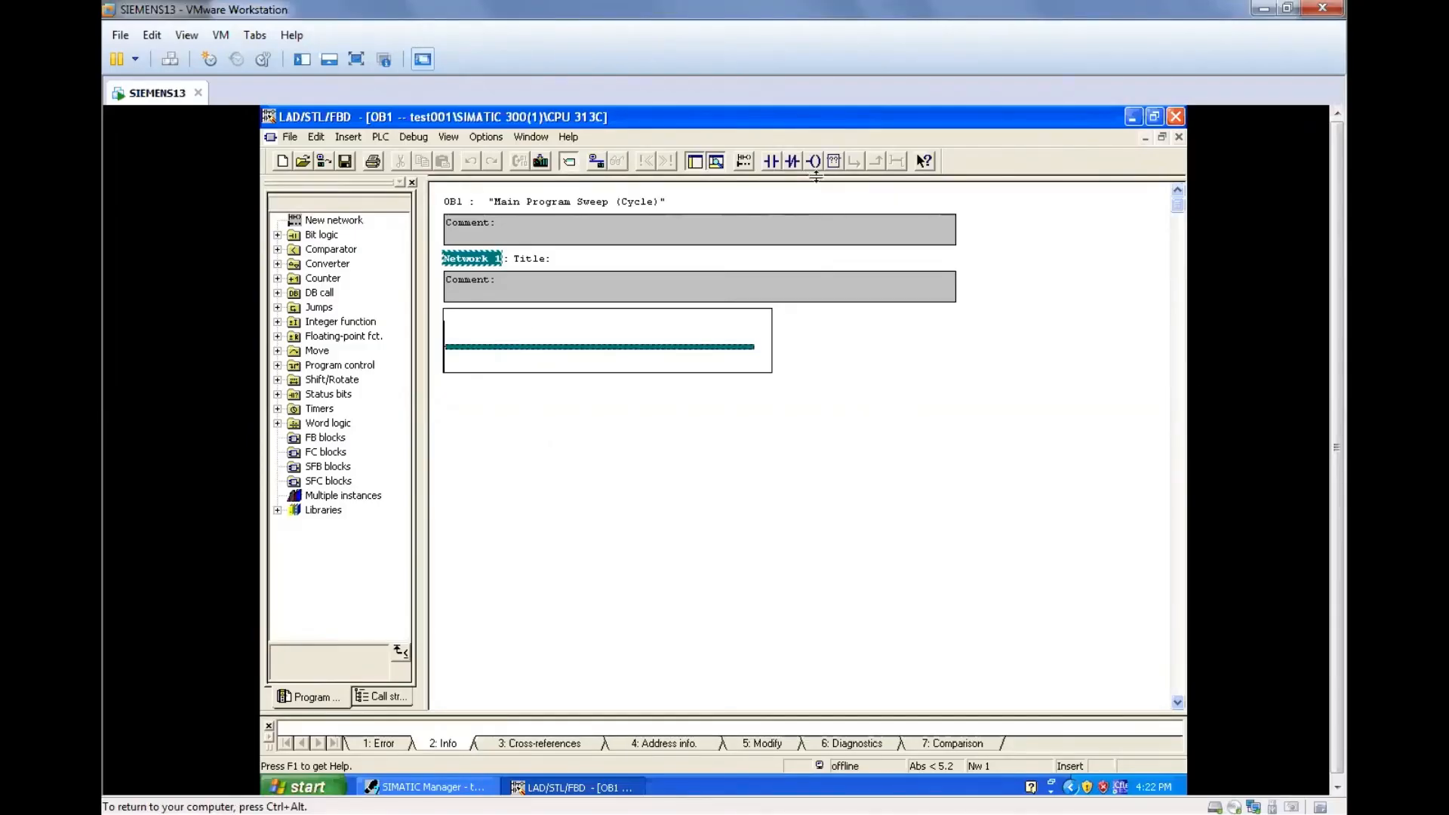
pyautogui.click(773, 162)
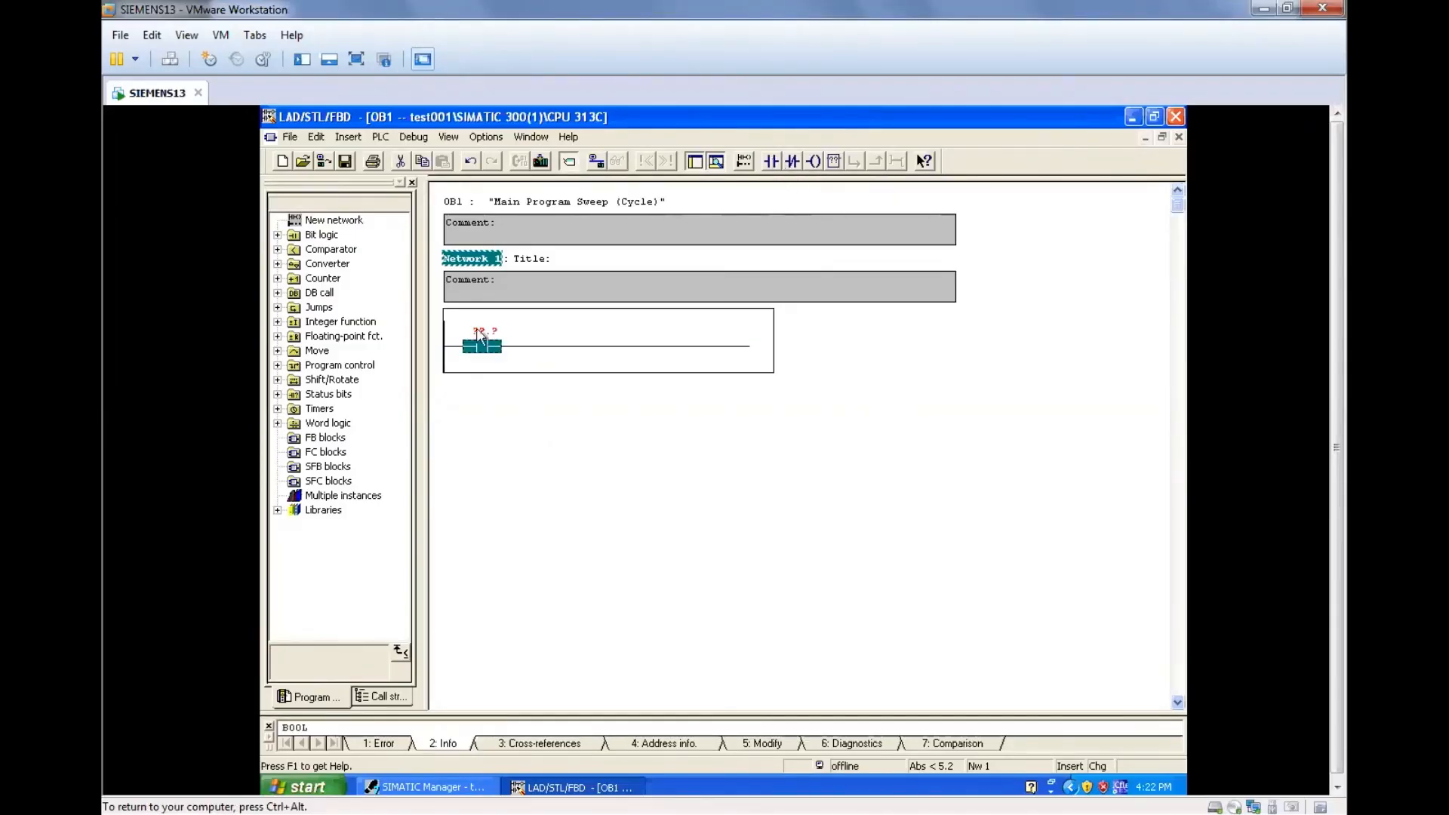
pyautogui.click(495, 404)
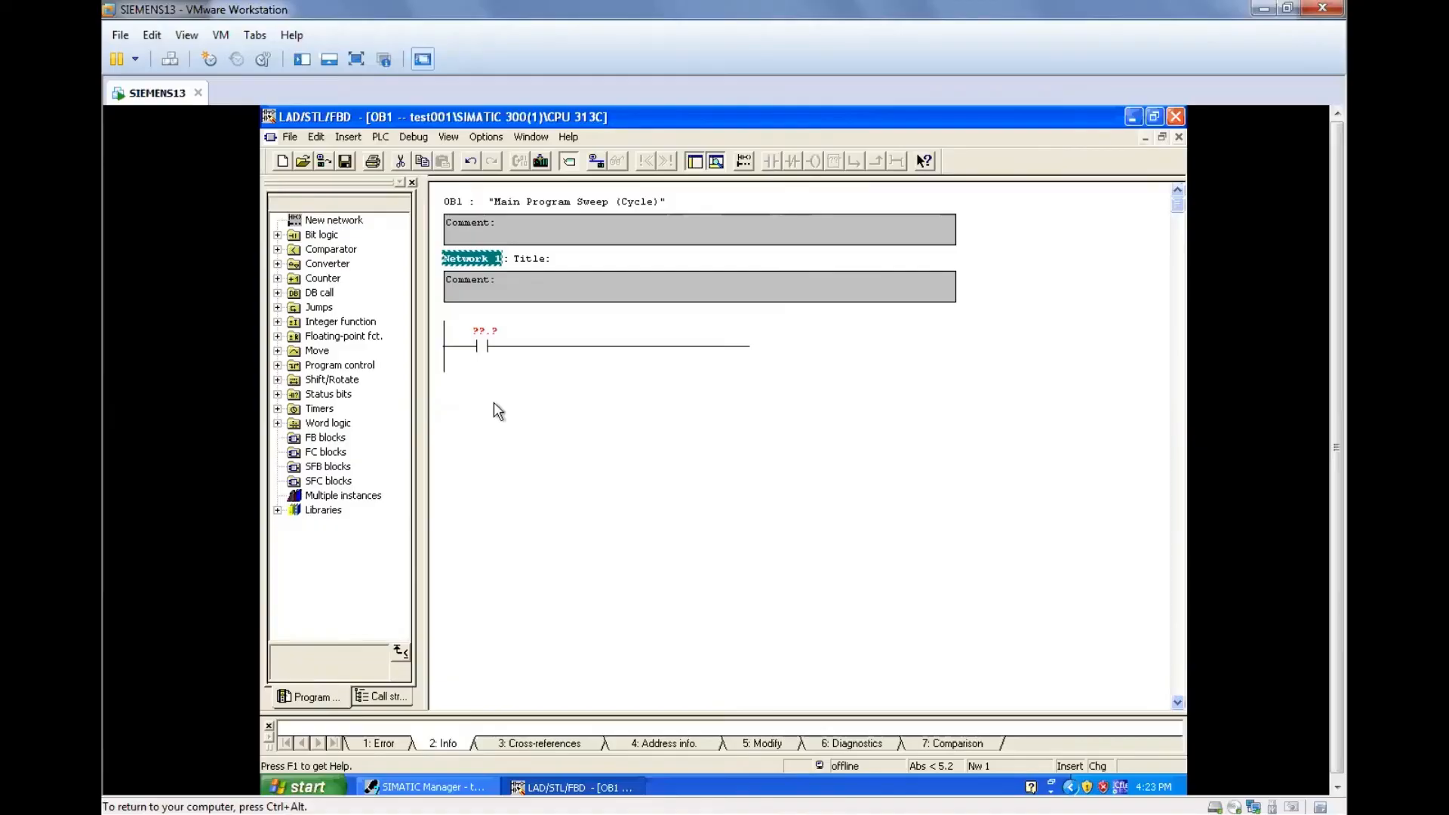
pyautogui.click(515, 348)
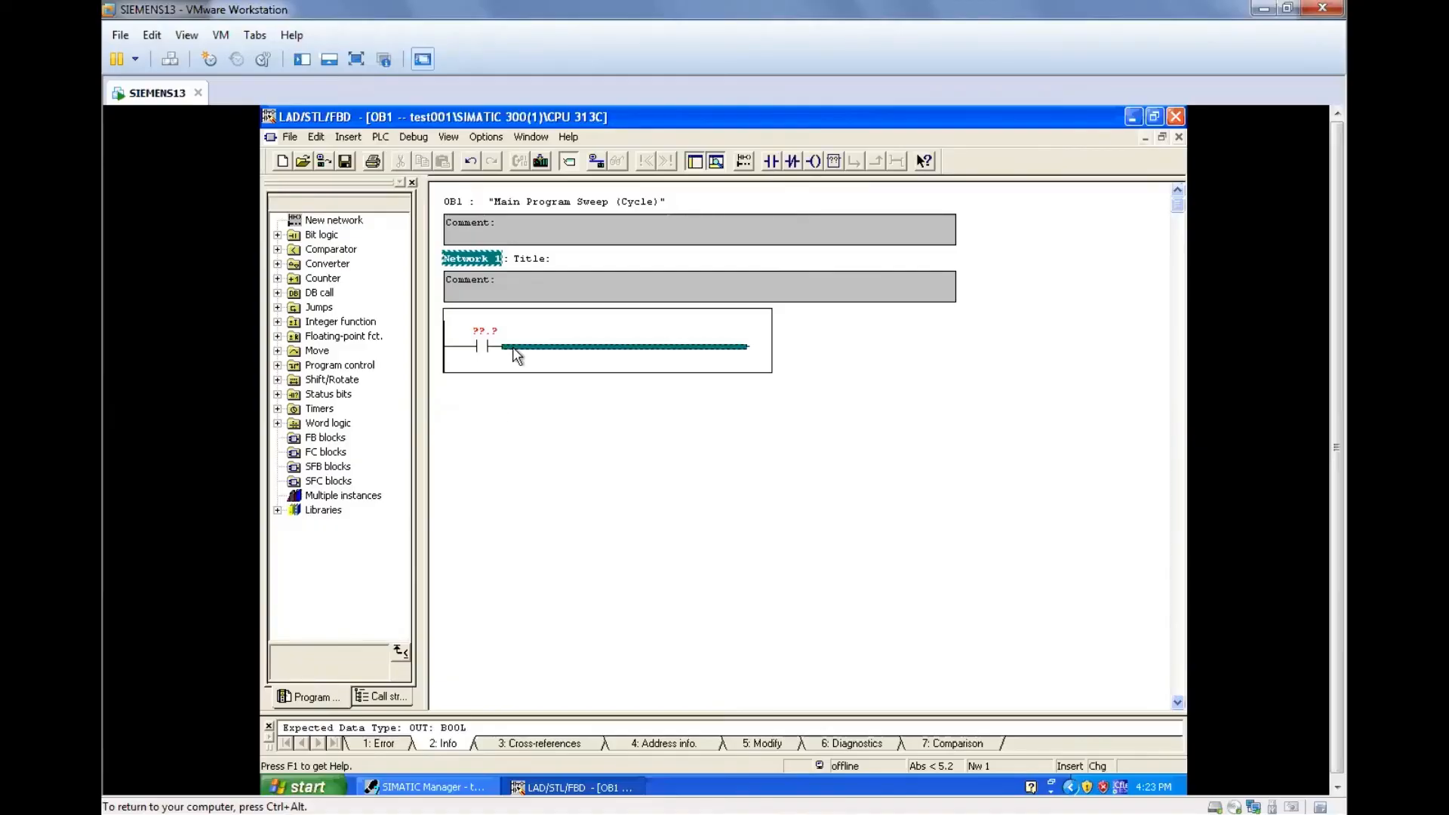
pyautogui.click(820, 167)
pyautogui.click(721, 457)
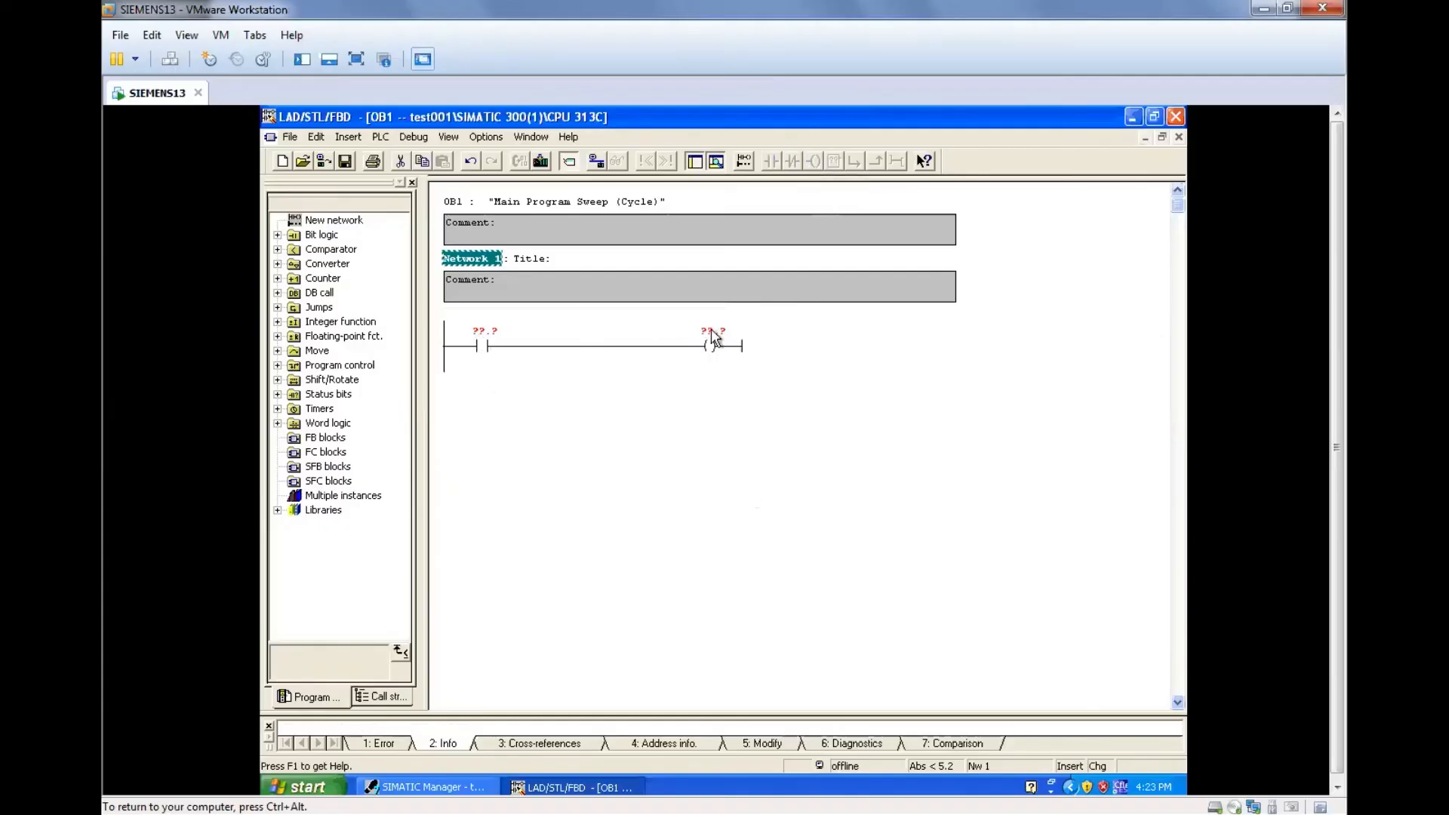
# Assign address I0.0 to the normally open contact and Q0.0 to the output coil in Network 1.
pyautogui.click(483, 332)
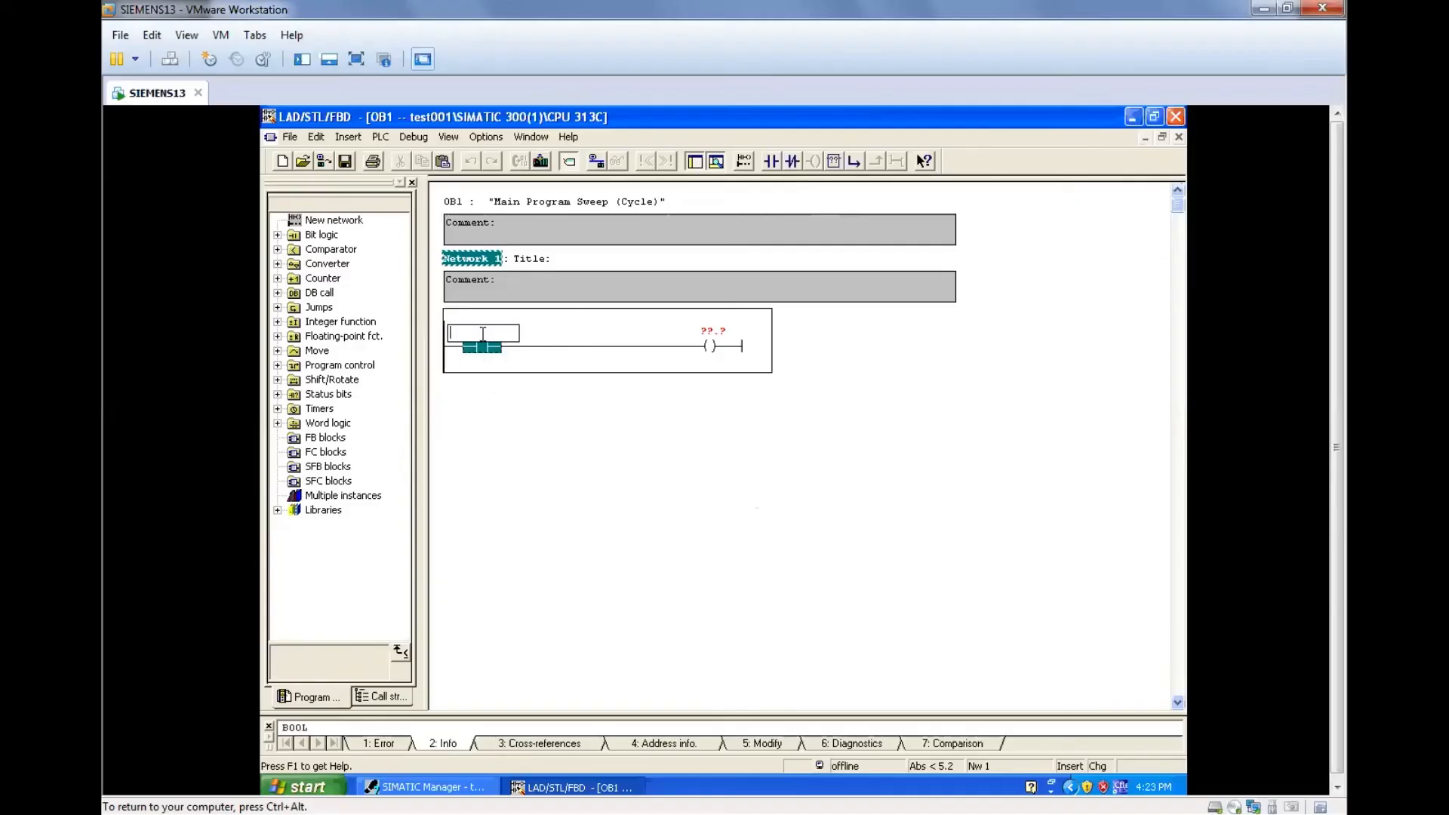
pyautogui.write('i')
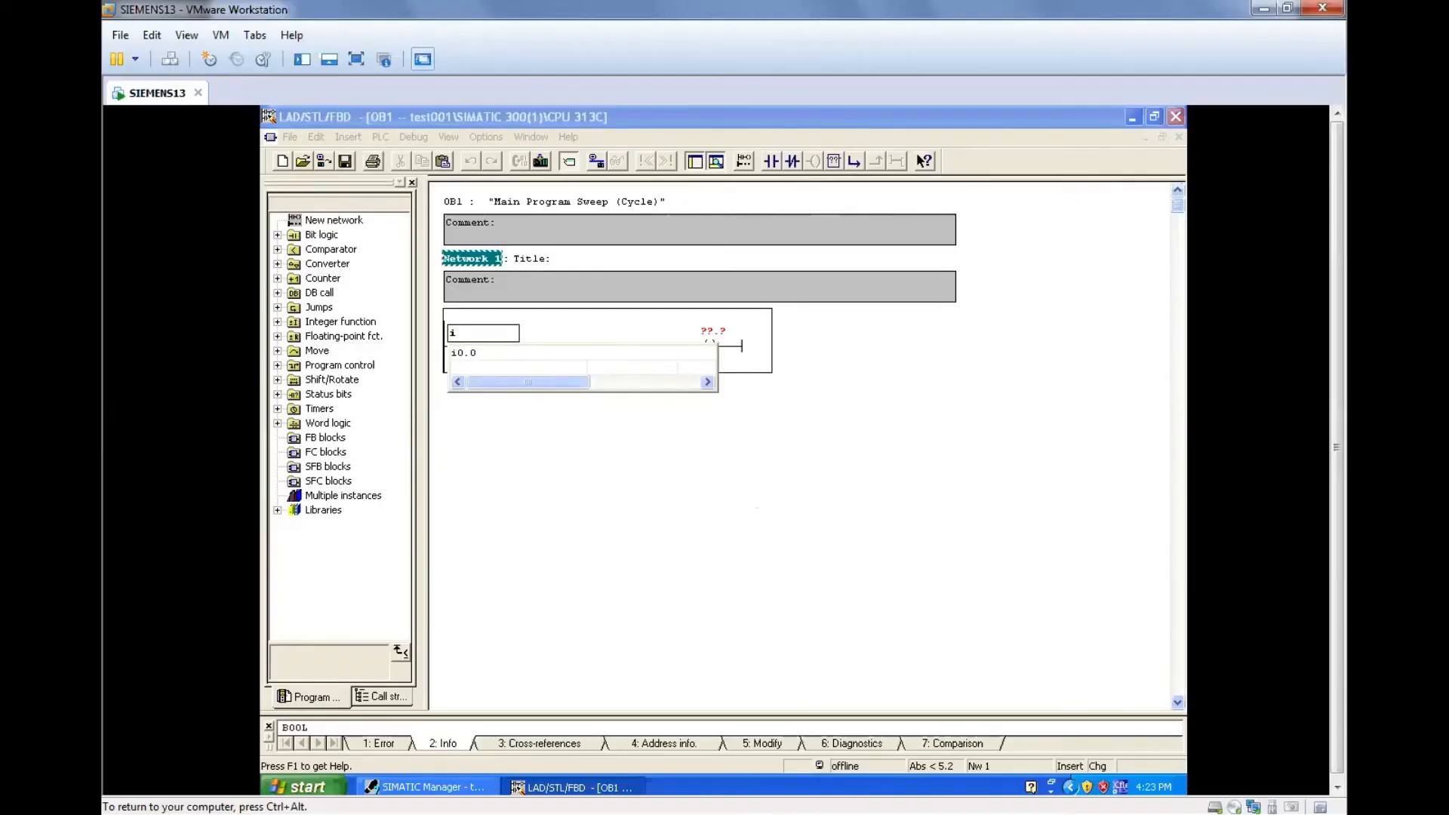
pyautogui.press('Return')
pyautogui.press('Return')
pyautogui.write('q')
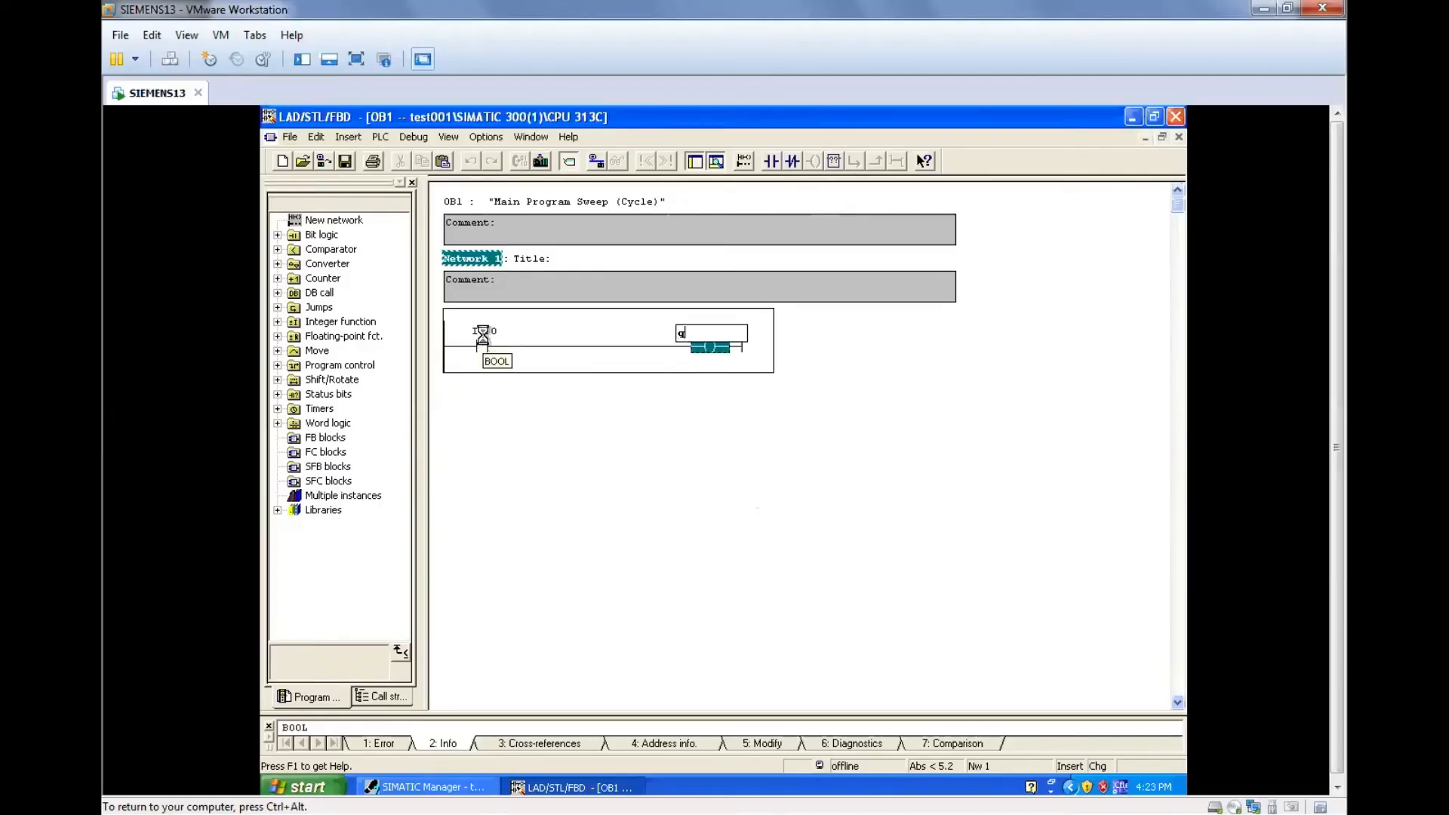
pyautogui.write('0.')
pyautogui.press('Return')
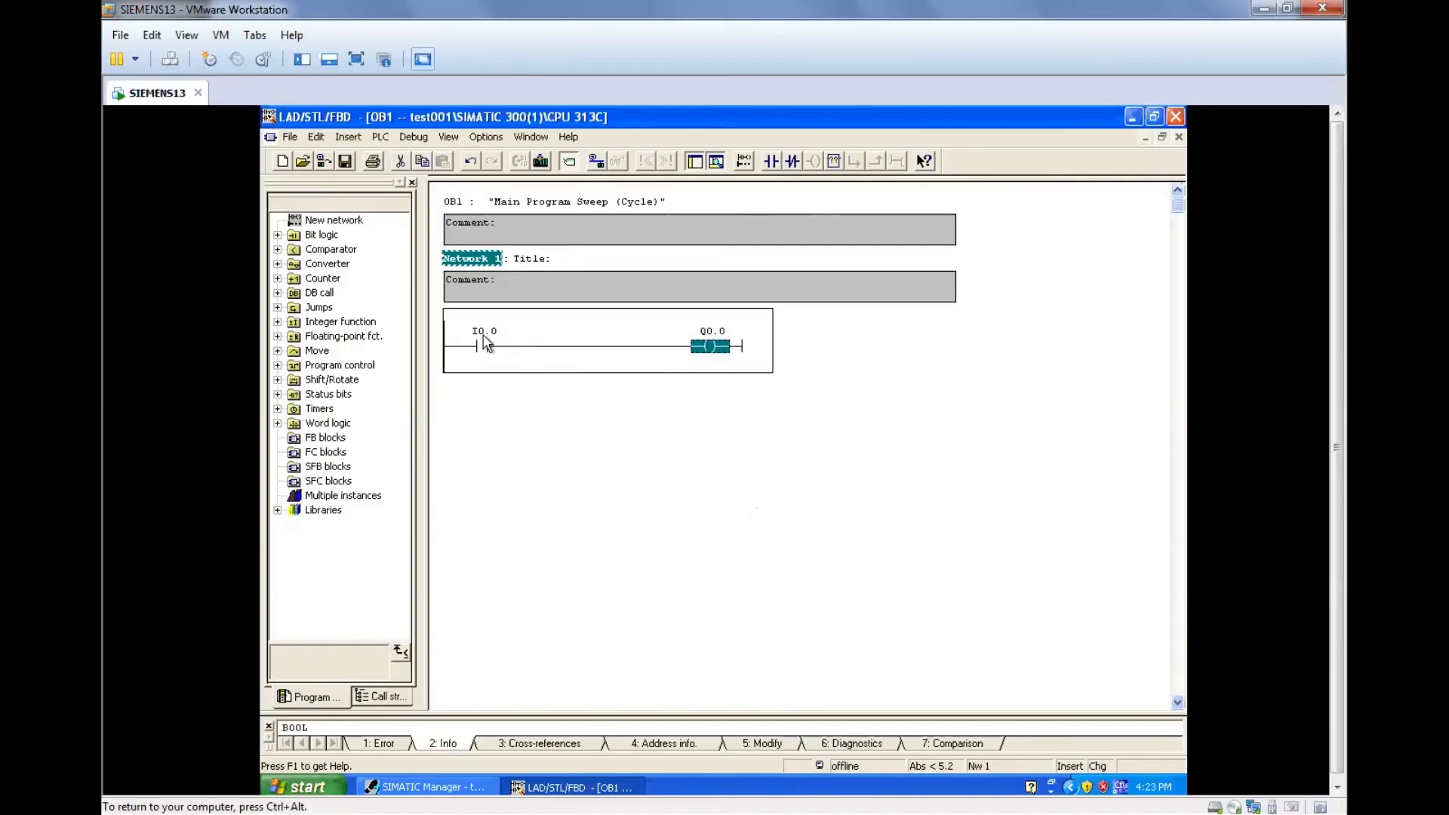
pyautogui.click(616, 470)
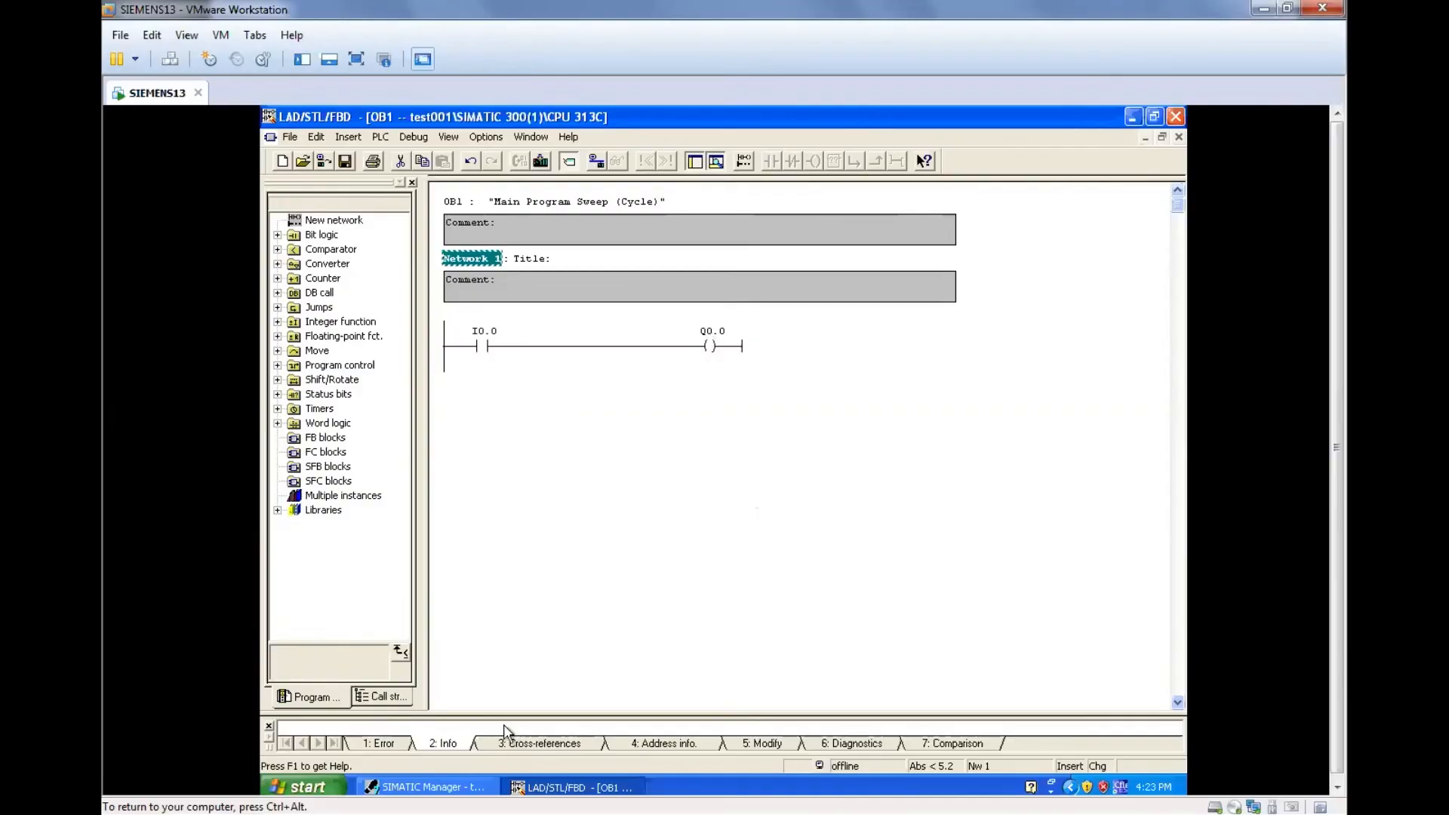
# Switch to SIMATIC Manager, turn on the module simulation and set the simulated CPU to RUN-P mode.
pyautogui.click(487, 786)
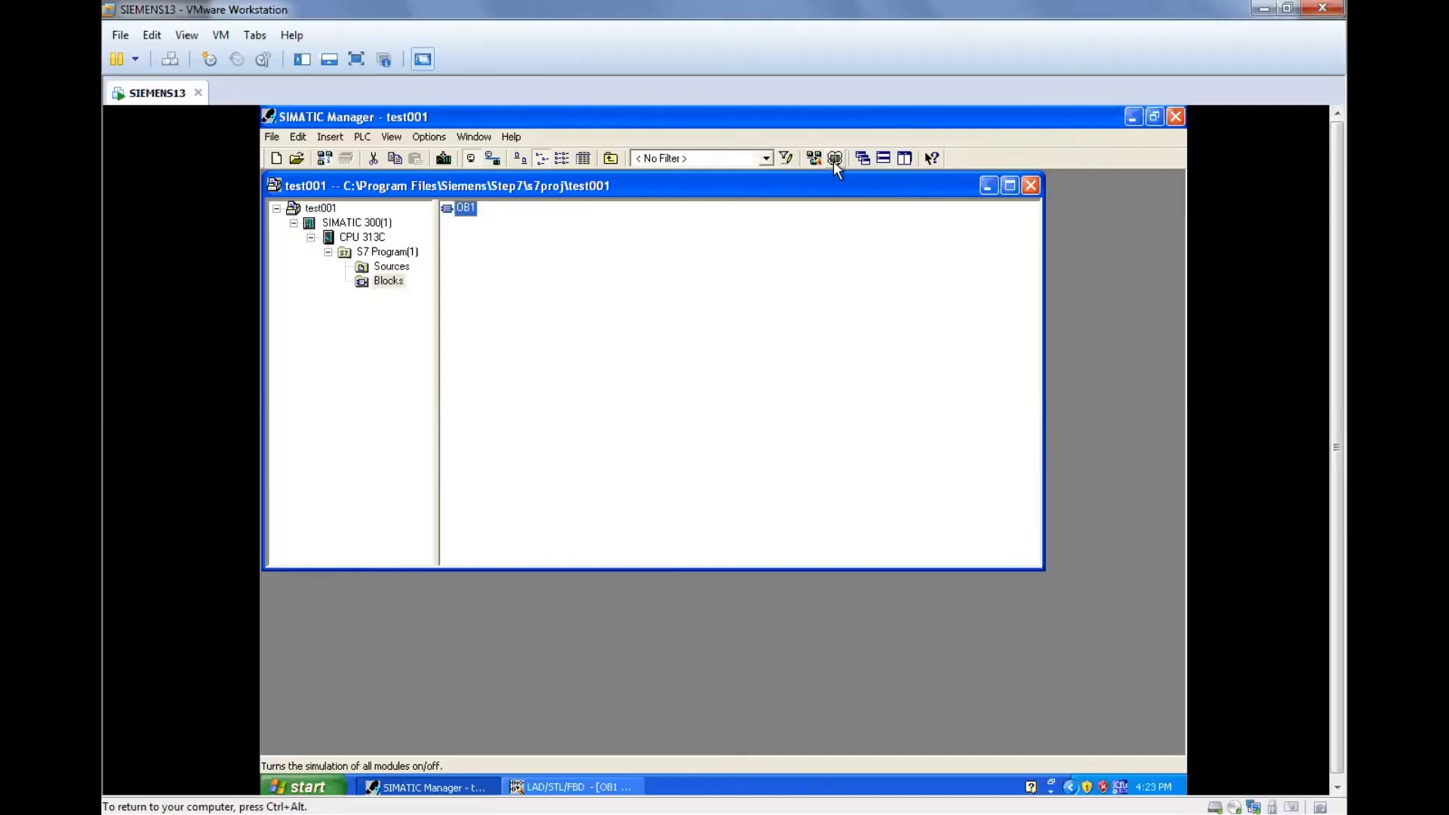
pyautogui.click(834, 159)
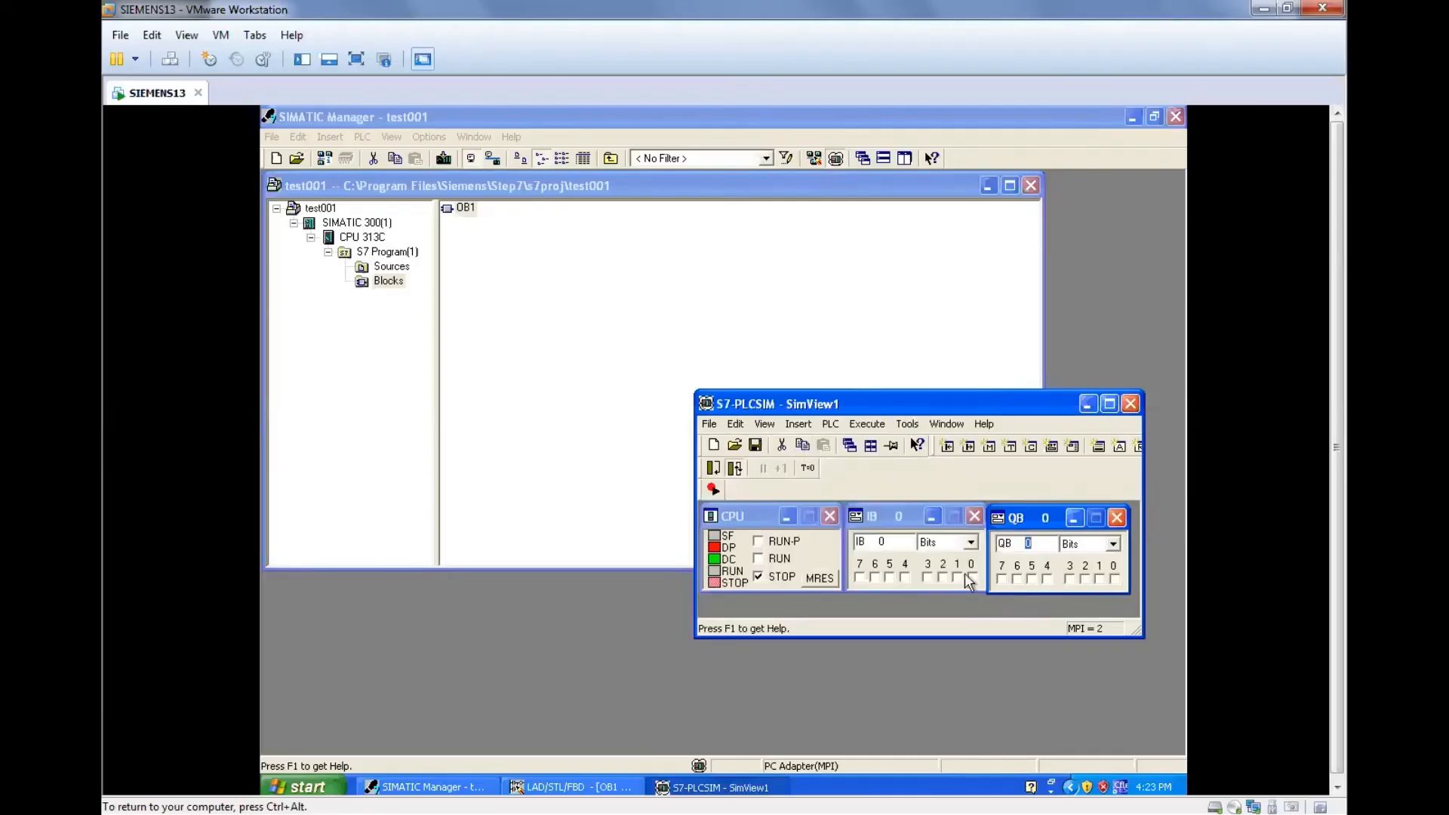
pyautogui.click(758, 542)
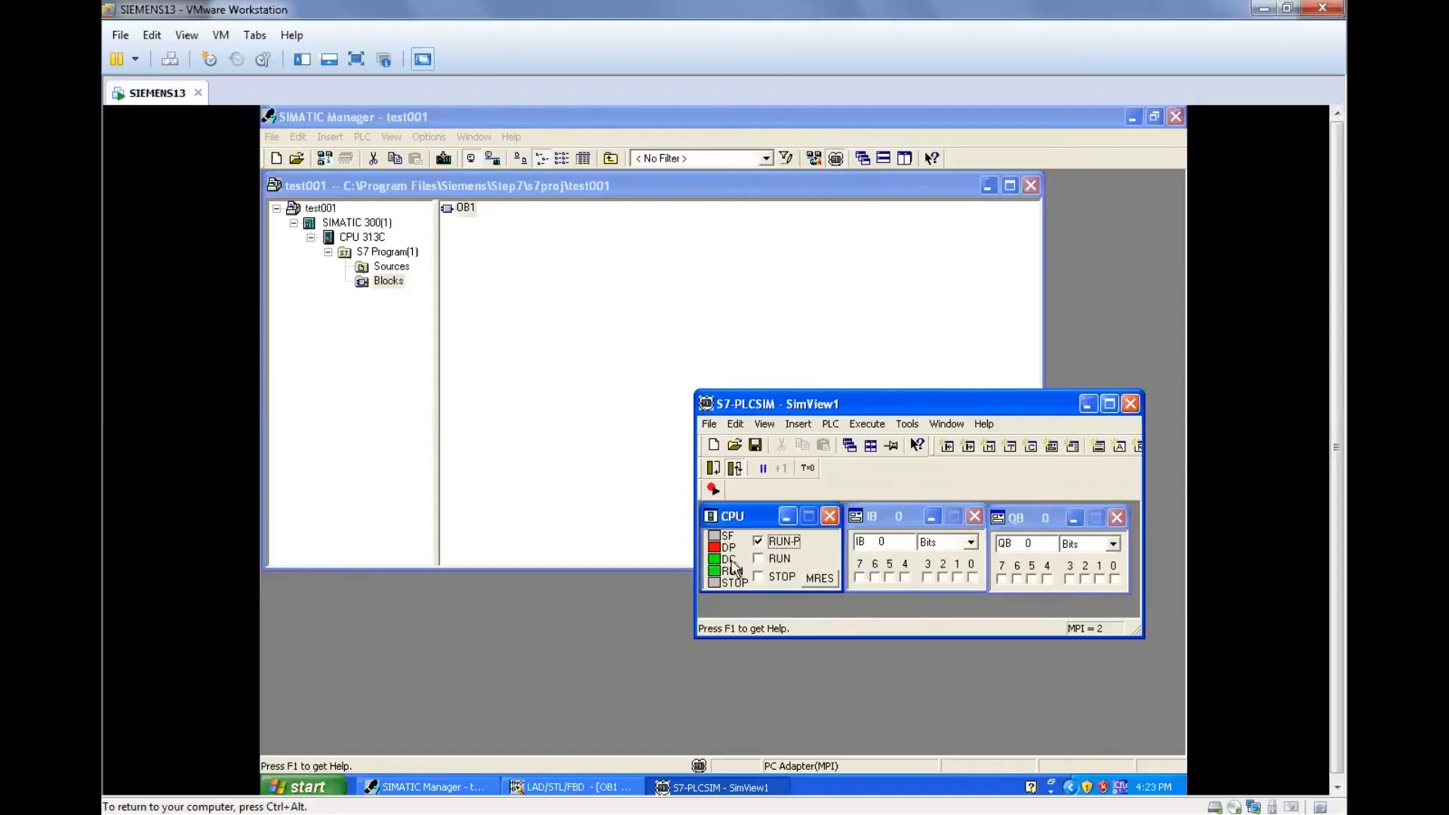
# Return to the LAD/STL/FBD editor, download OB1 to the simulated CPU and start monitoring the block.
pyautogui.click(572, 786)
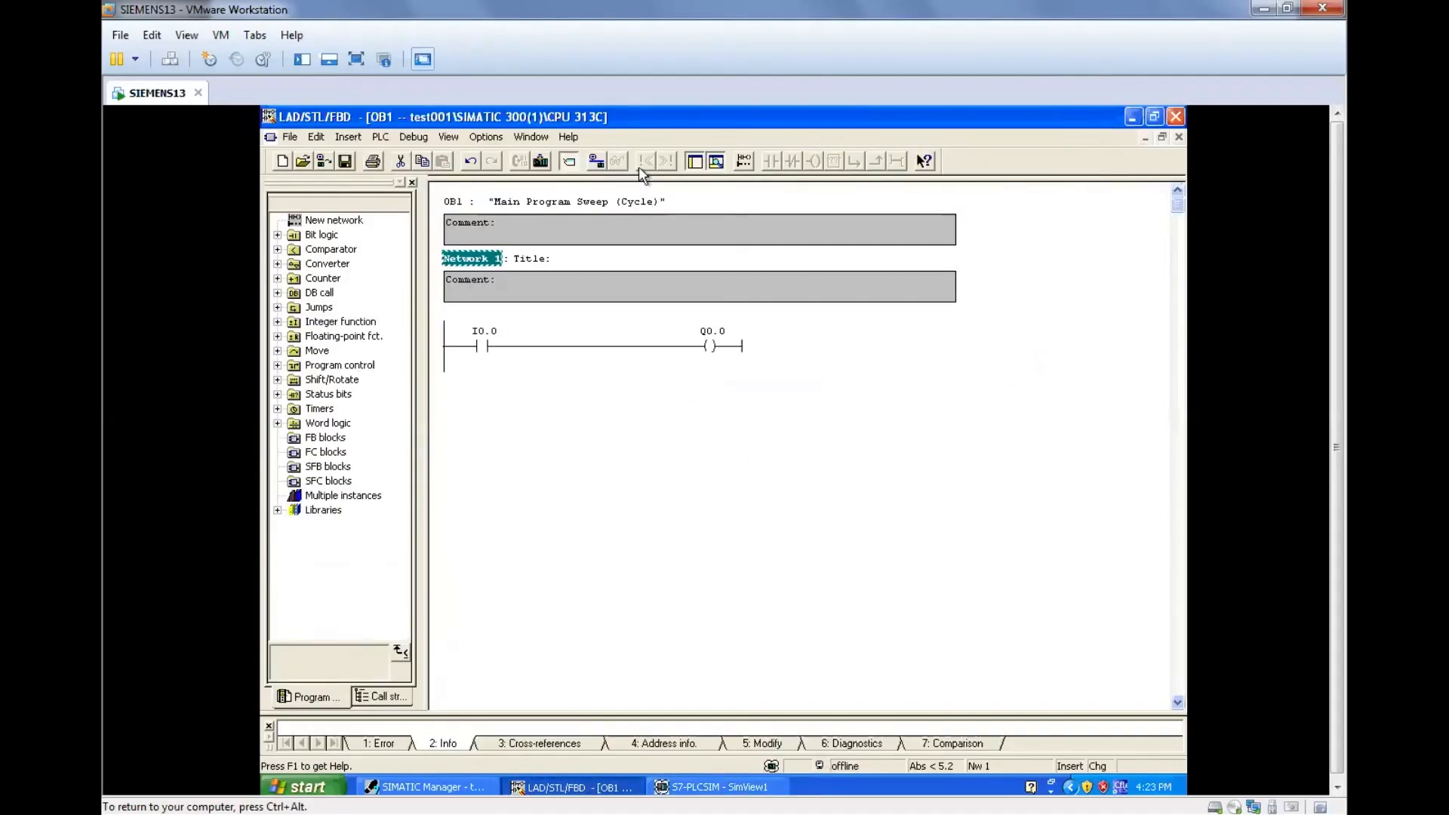
pyautogui.click(541, 163)
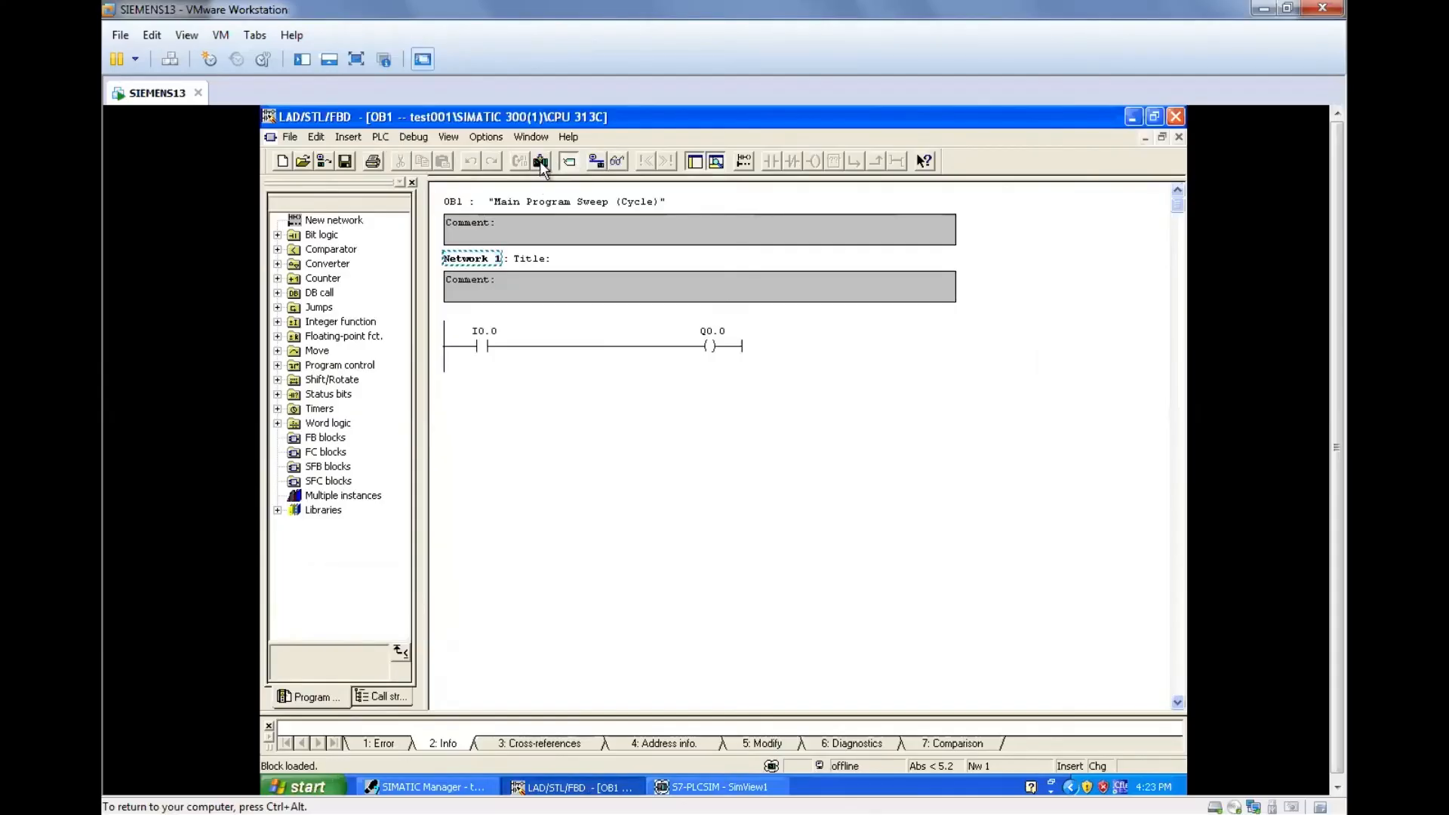
pyautogui.click(618, 164)
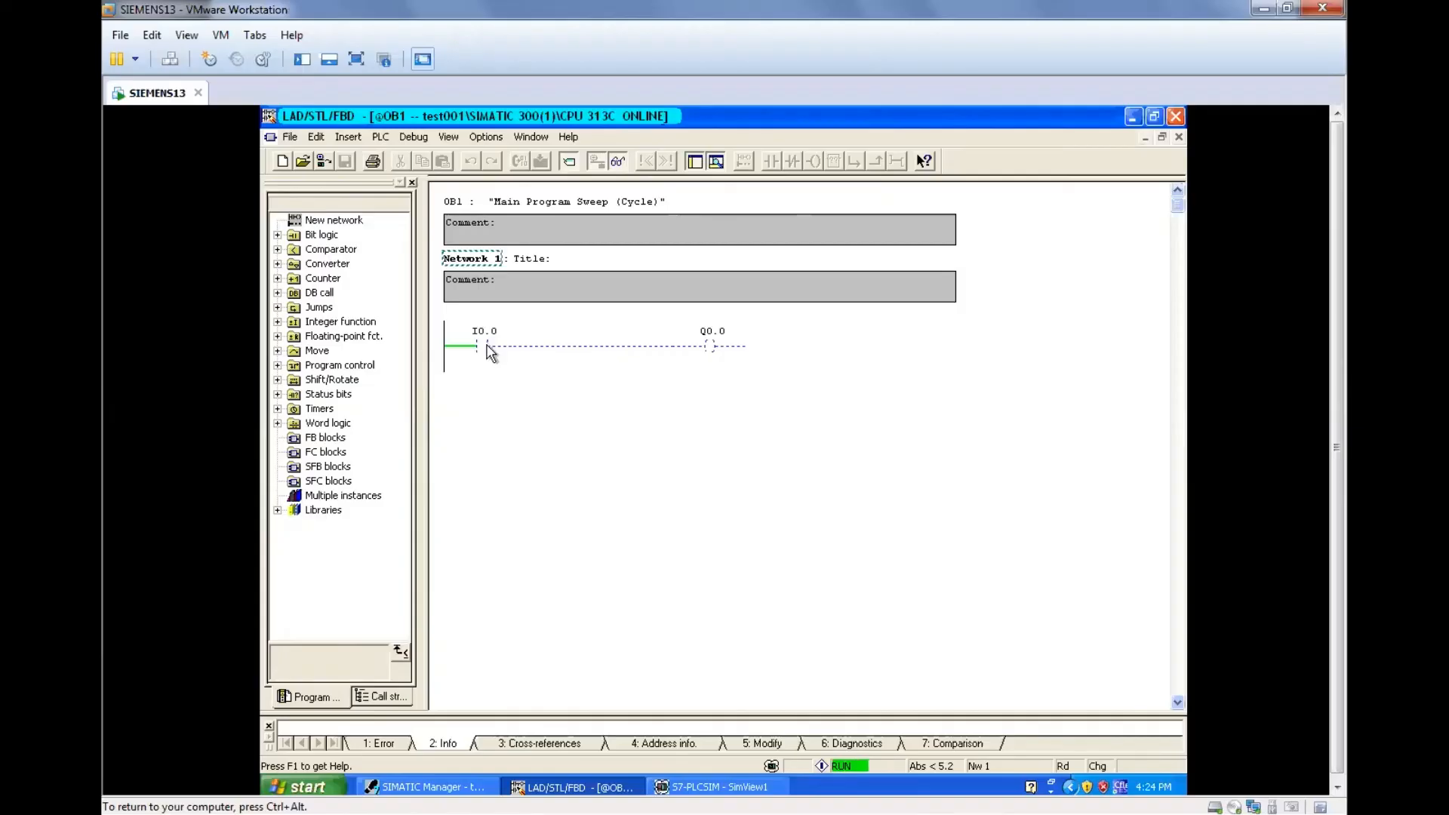
pyautogui.click(514, 393)
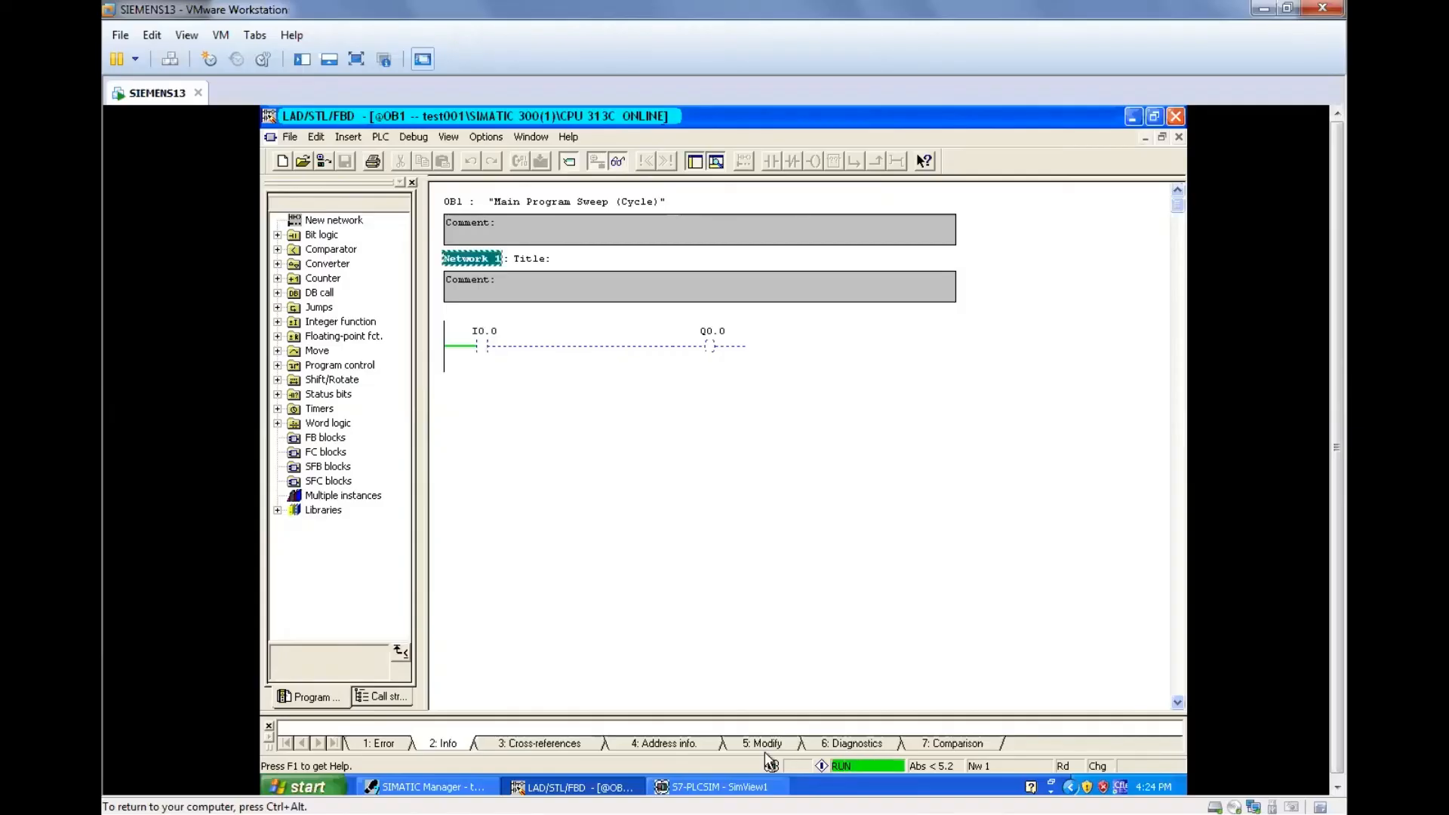
# Switch to S7-PLCSIM and test the rung by turning bit 0 of input byte IB 0 on and back off.
pyautogui.click(730, 785)
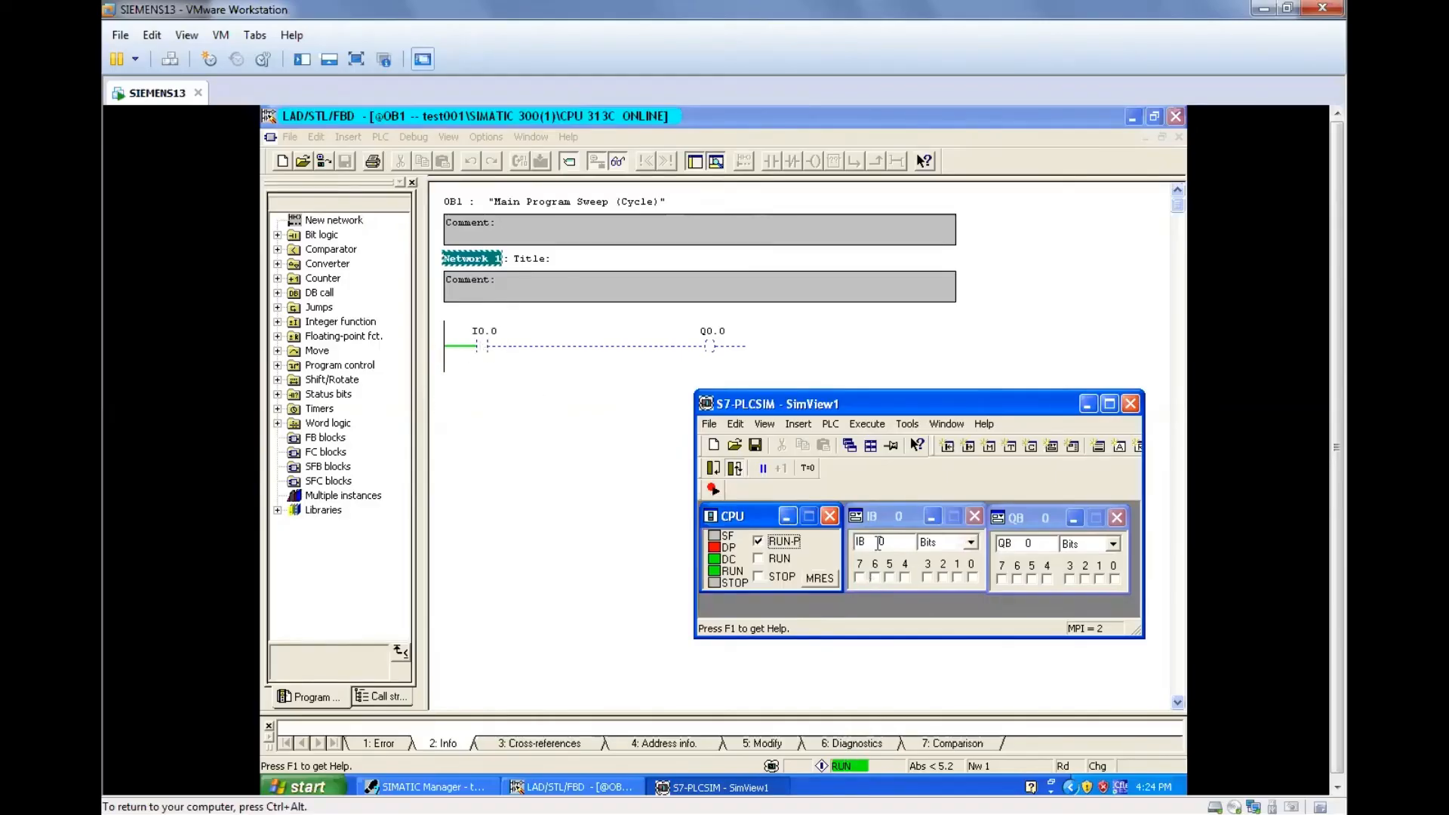
pyautogui.click(972, 578)
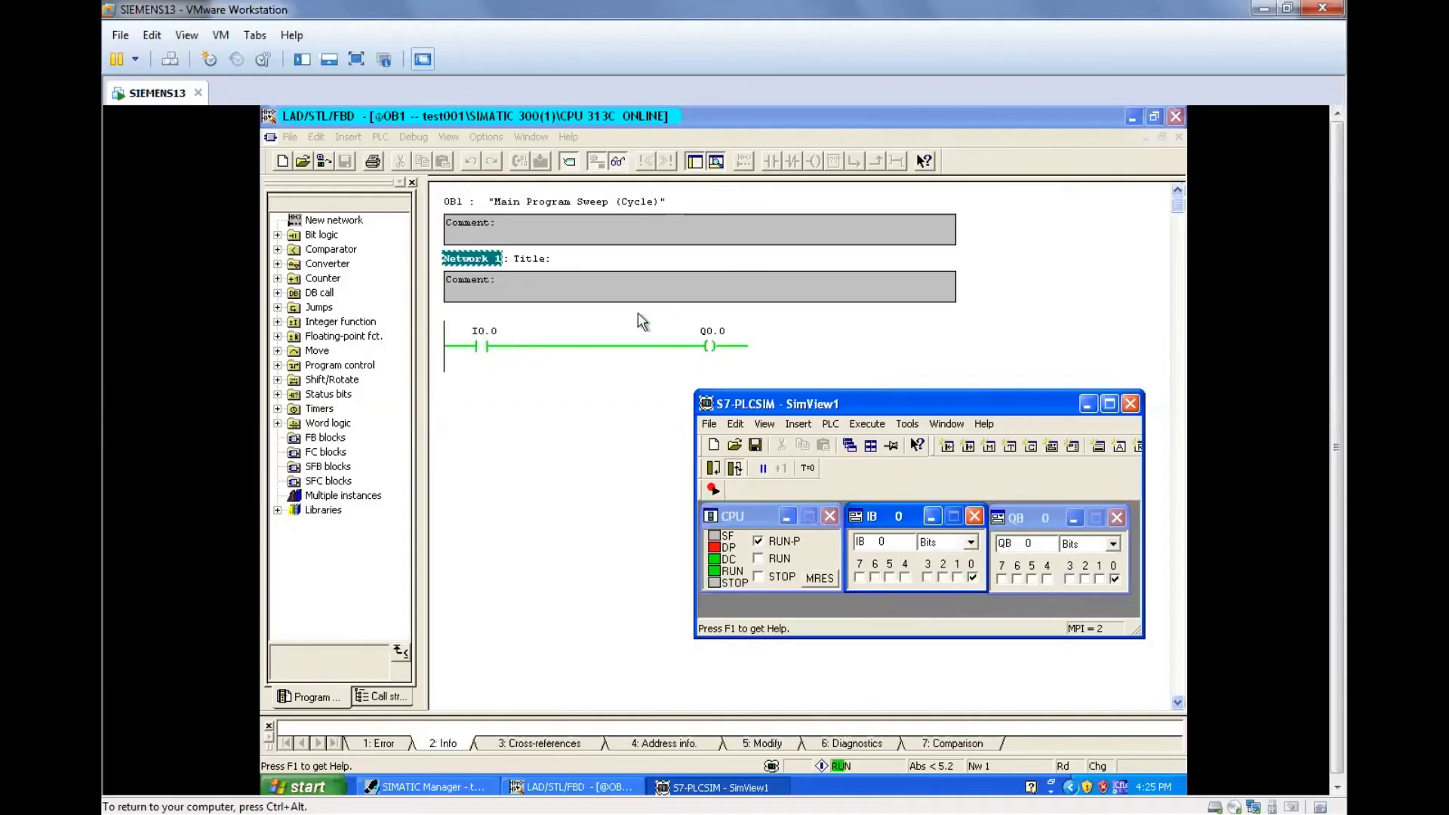
pyautogui.click(972, 578)
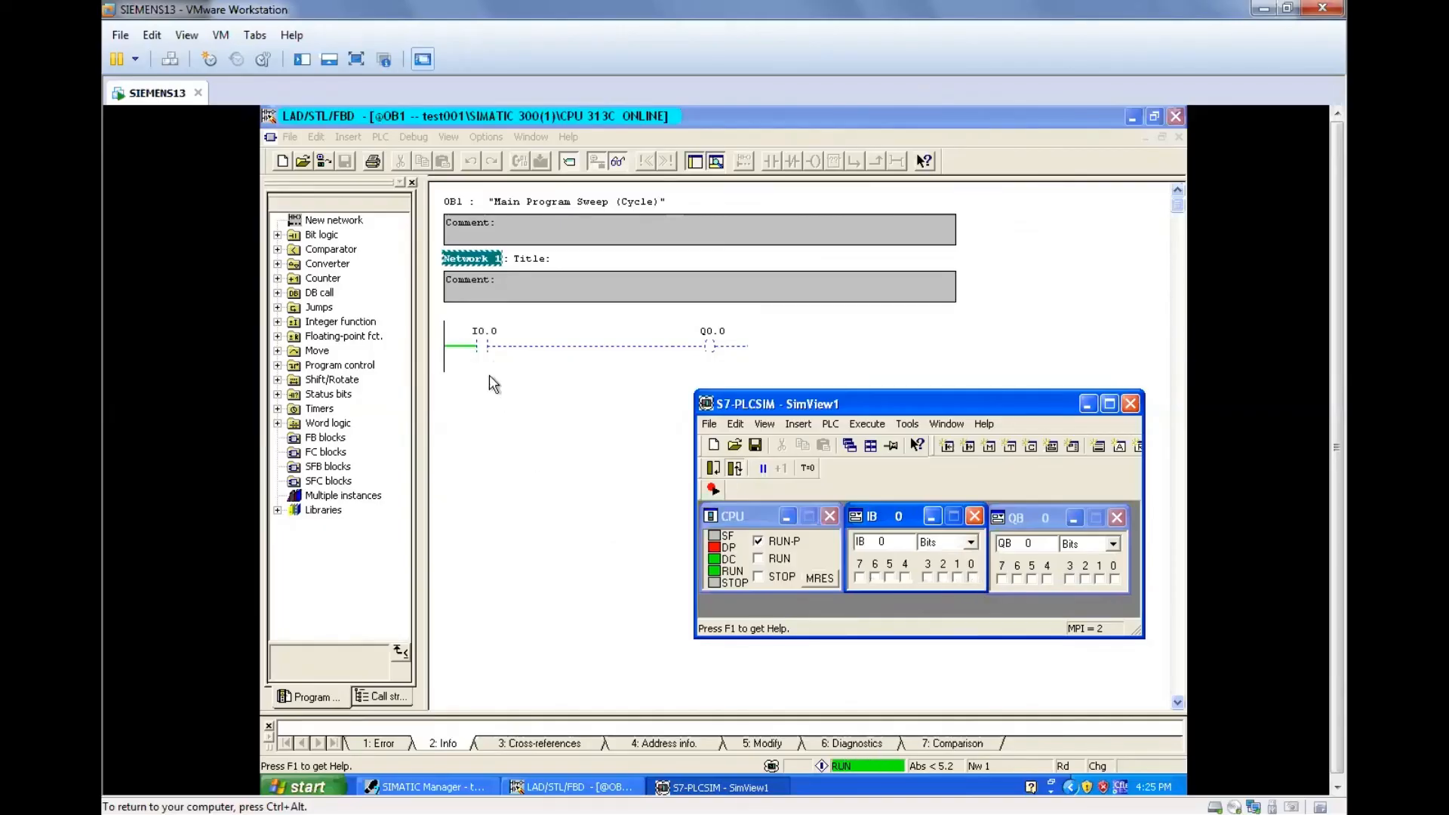
# Return to the LAD/STL/FBD editor, stop monitoring OB1 and replace the I0.0 contact in Network 1 with a normally closed contact.
pyautogui.click(563, 385)
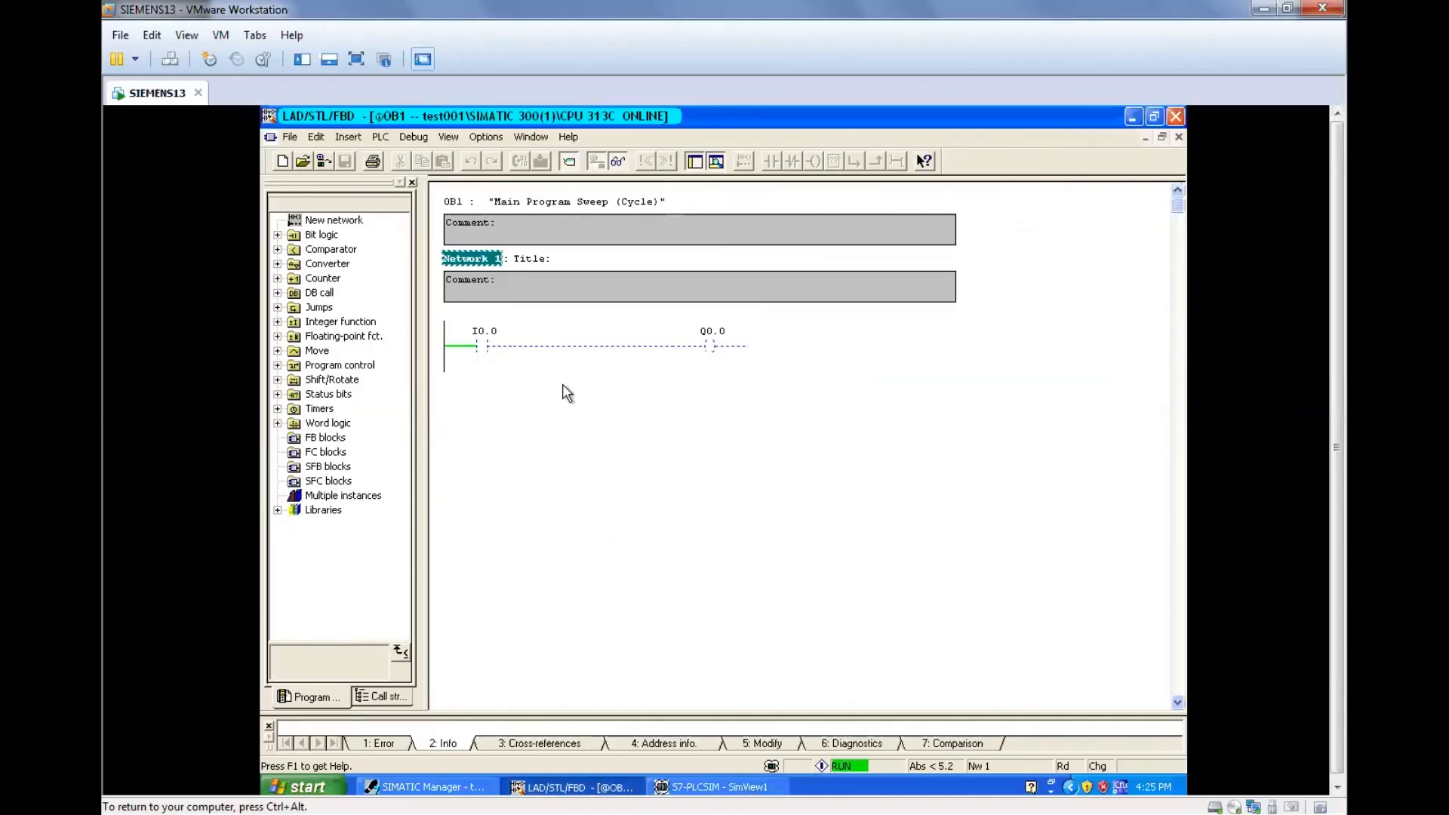
pyautogui.click(616, 162)
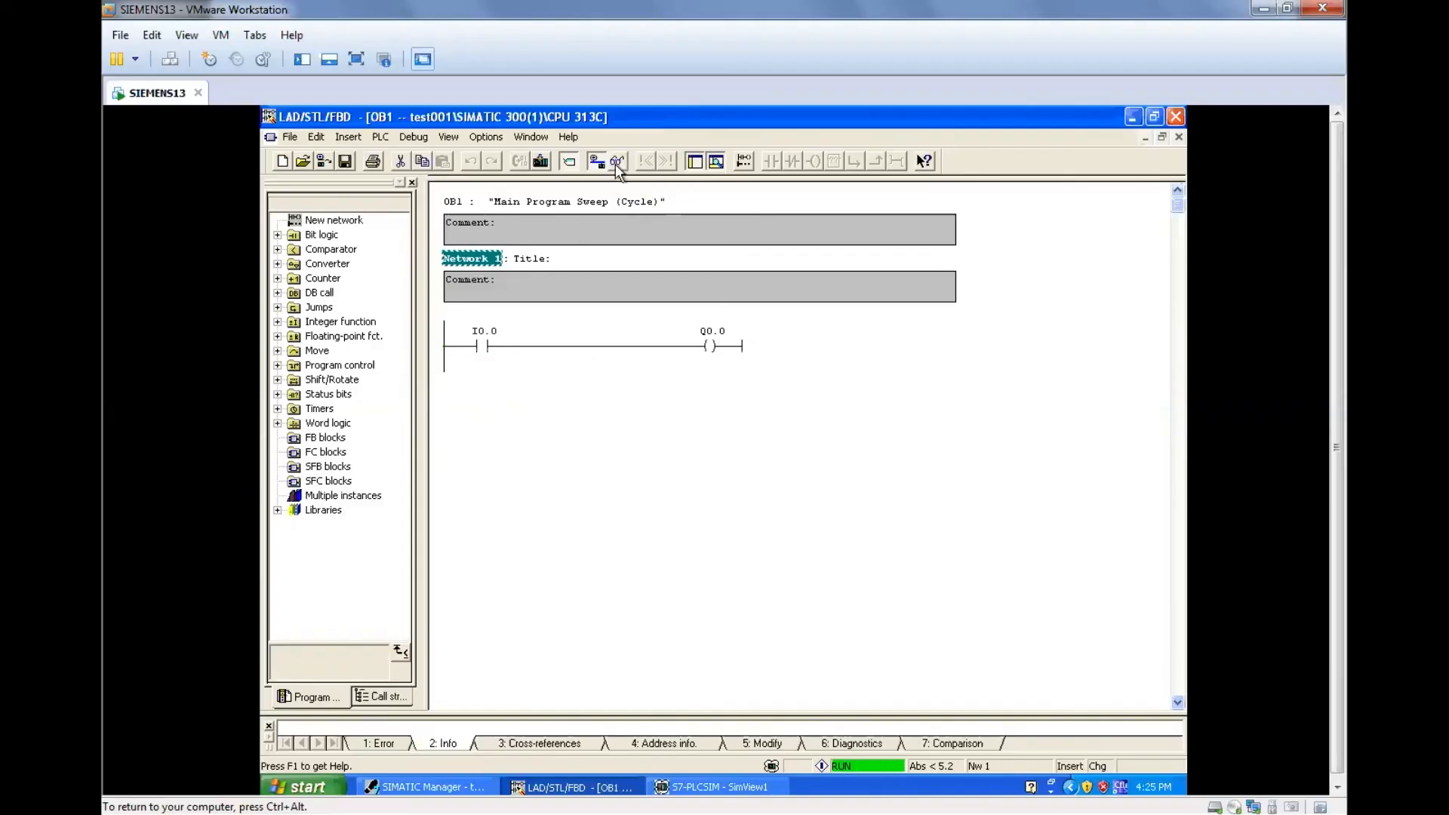
pyautogui.click(472, 352)
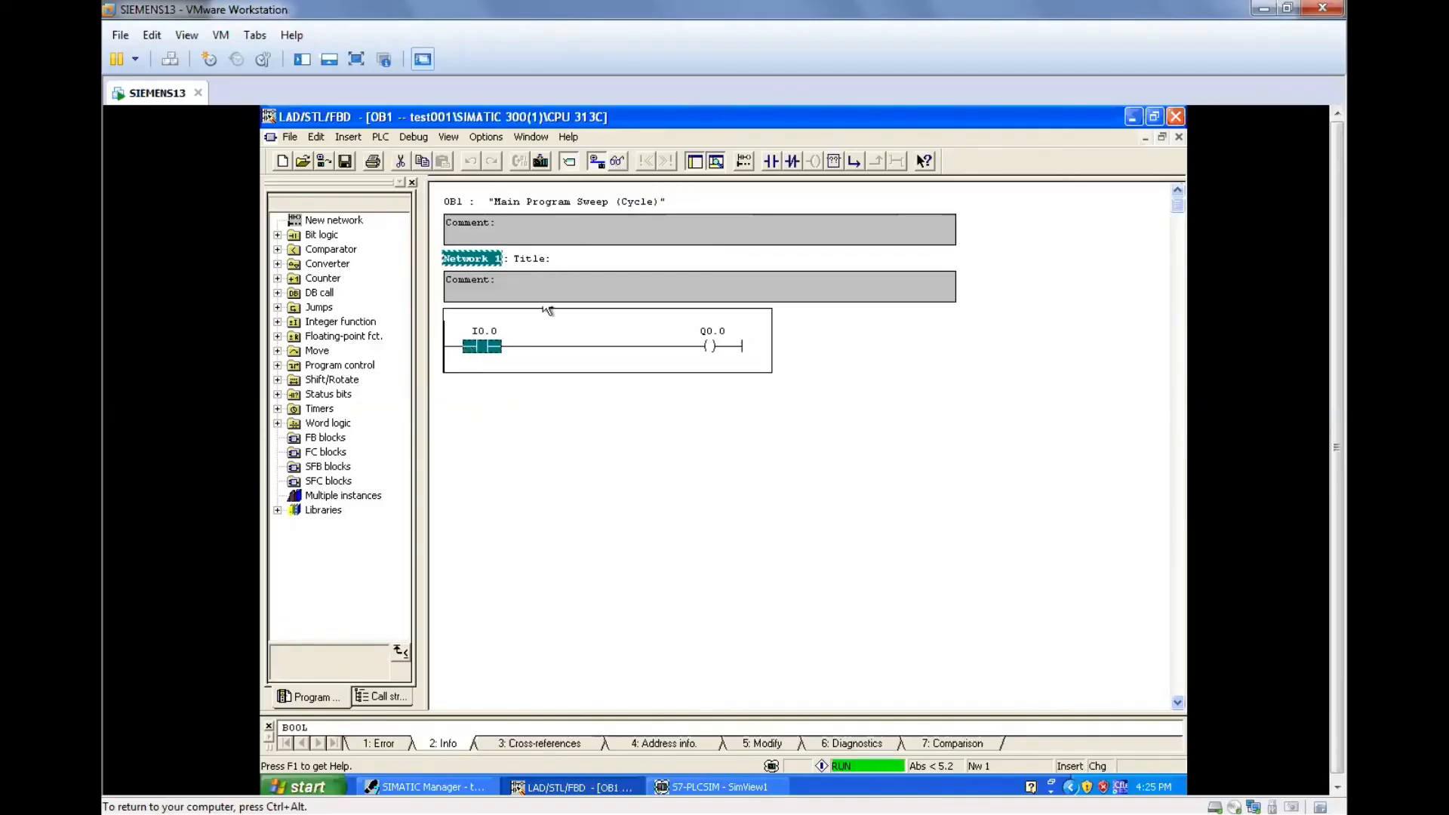
pyautogui.click(794, 165)
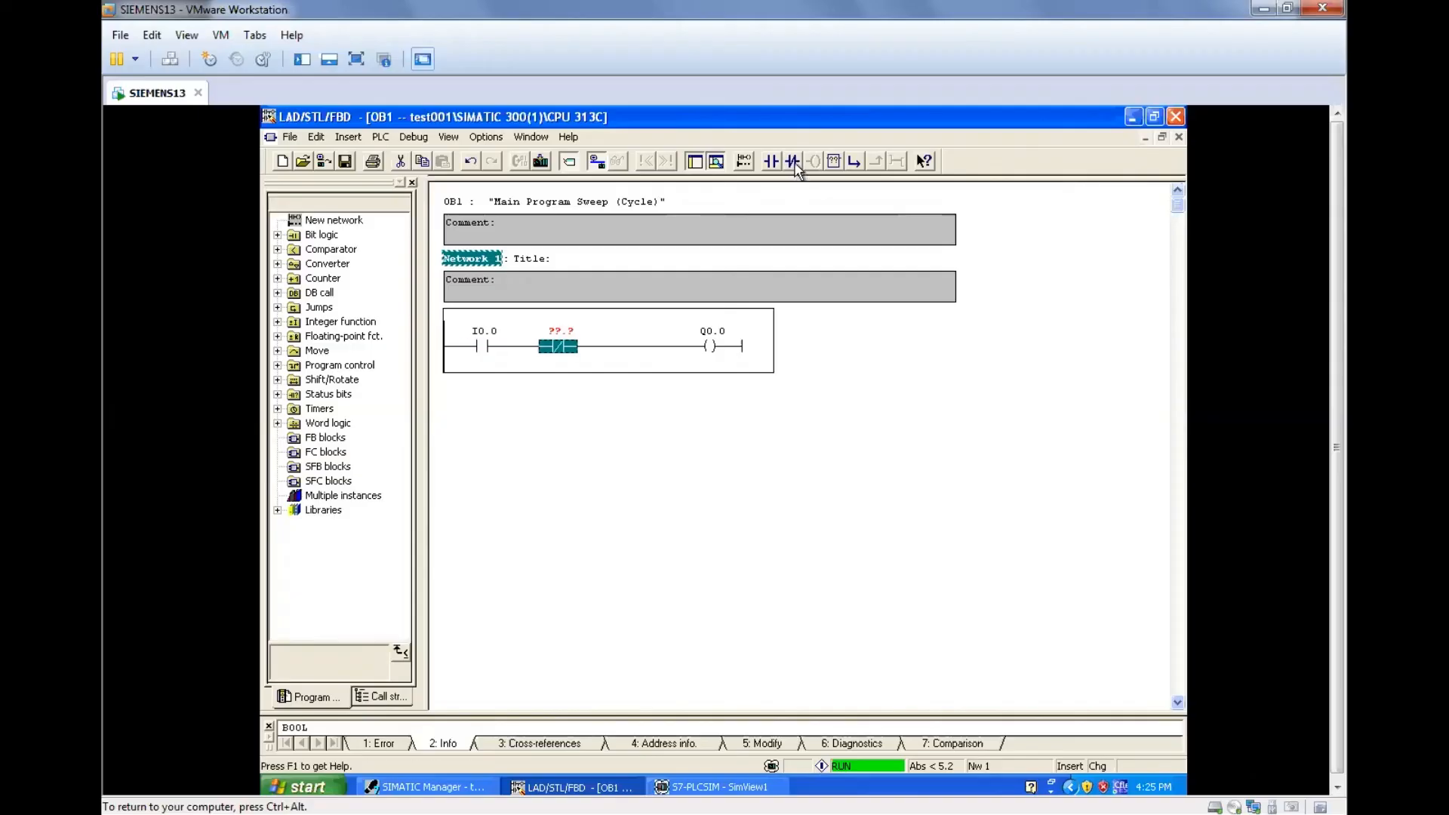
pyautogui.click(492, 348)
pyautogui.press('Delete')
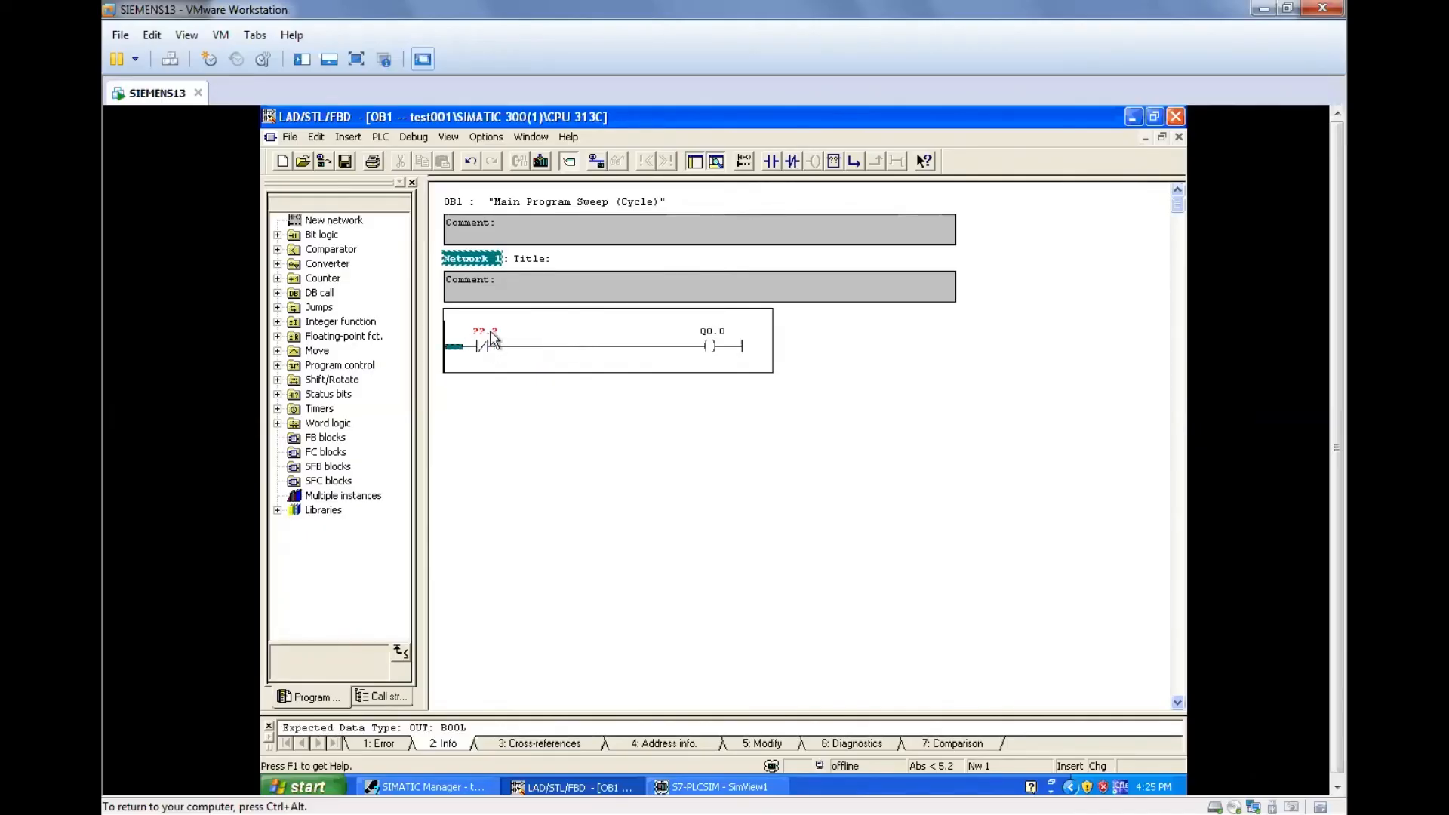
# Assign the address I0.0 to the normally closed contact in Network 1.
pyautogui.click(492, 330)
pyautogui.write('i0.0')
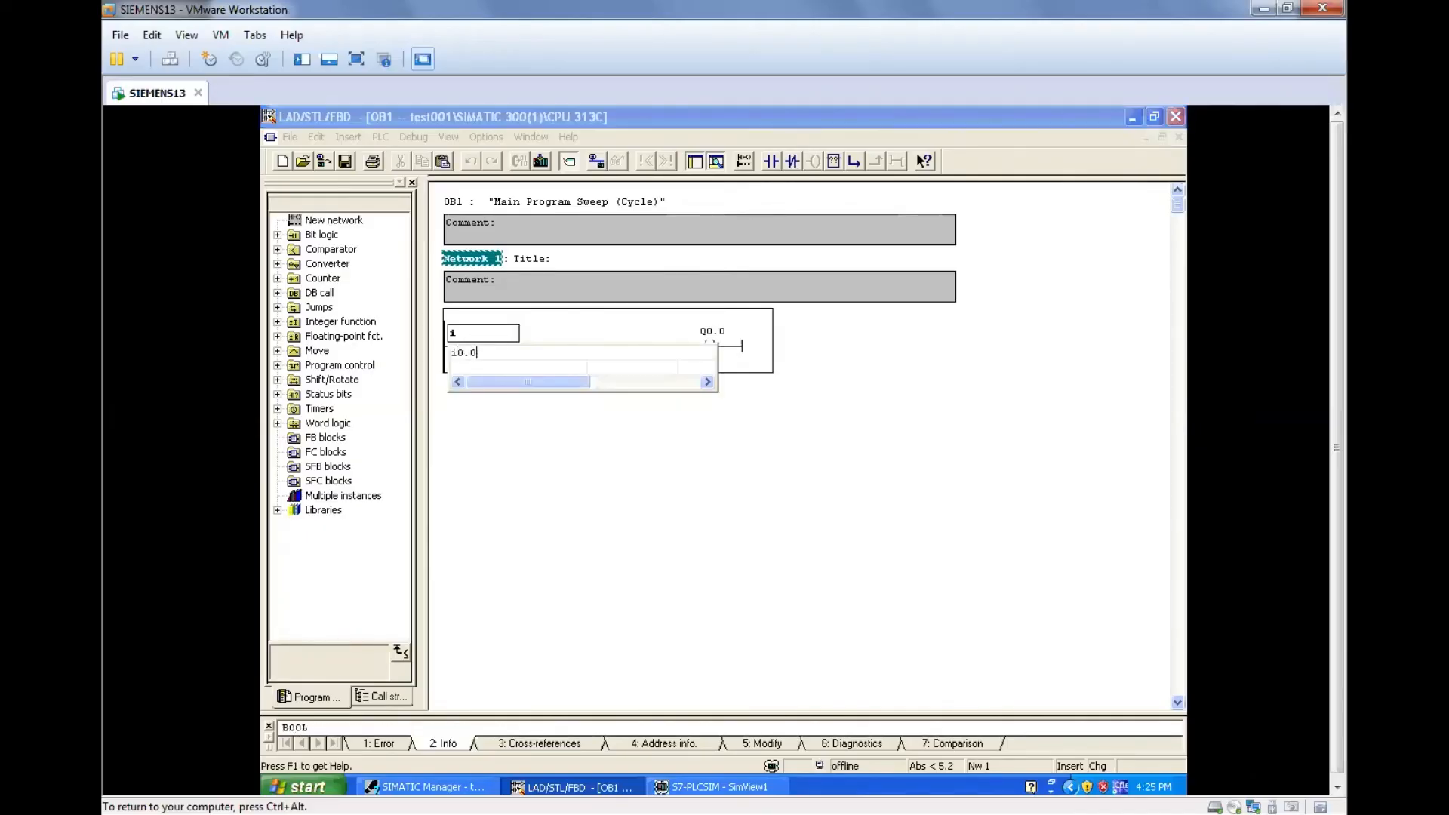
pyautogui.press('Return')
pyautogui.click(553, 434)
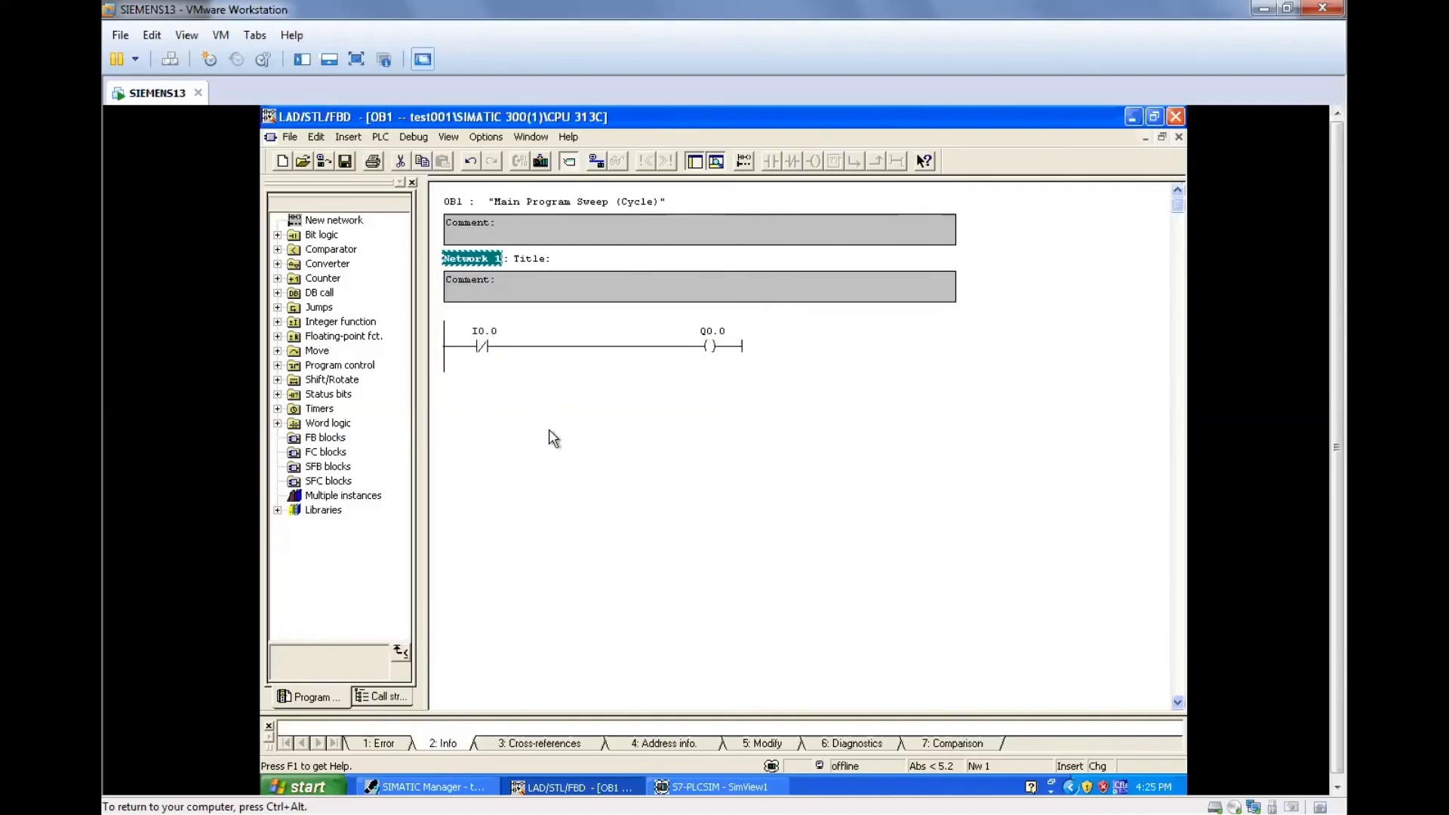
# Download the modified OB1 to the simulated CPU and start monitoring the block.
pyautogui.click(540, 163)
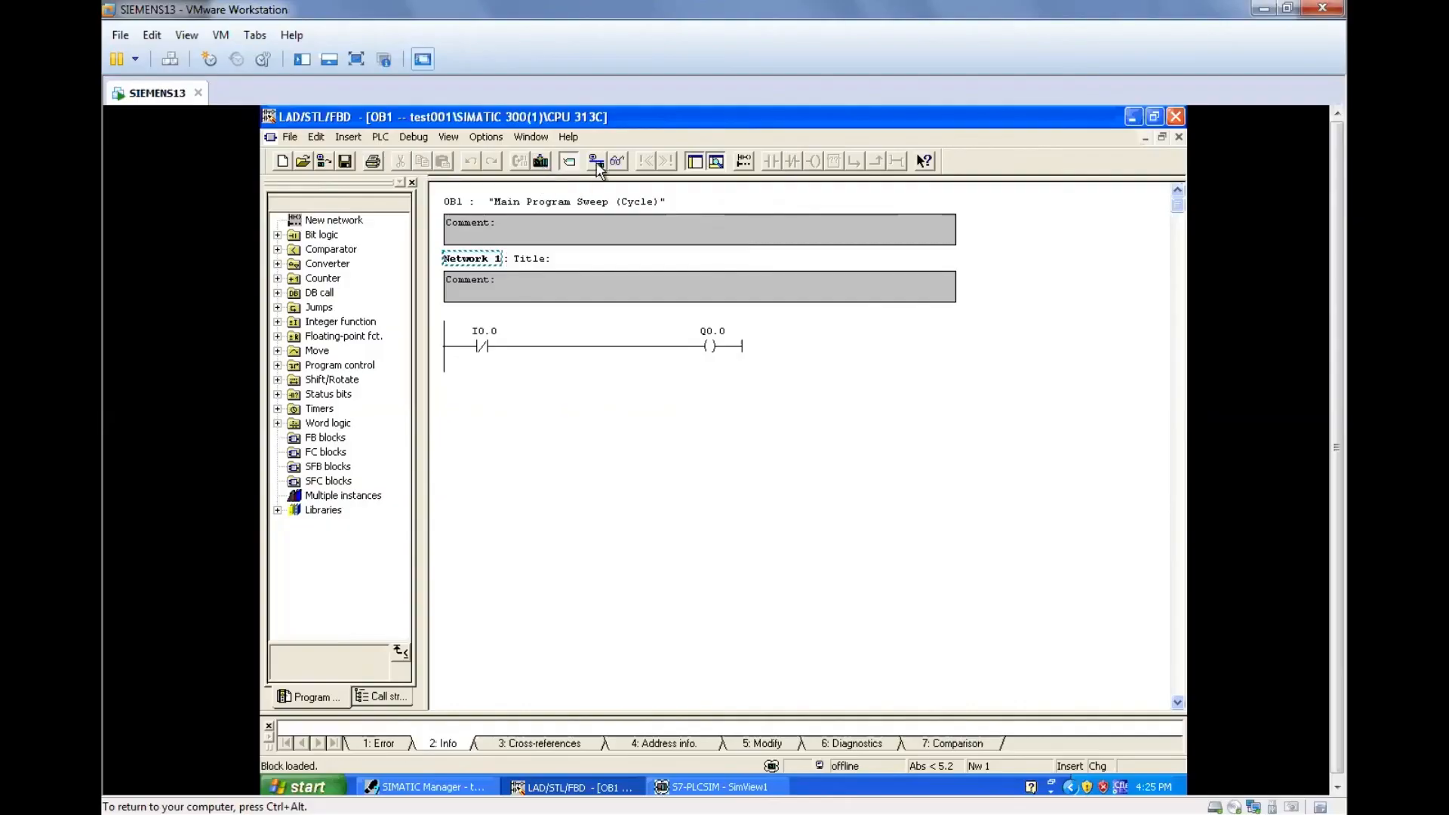
pyautogui.click(618, 161)
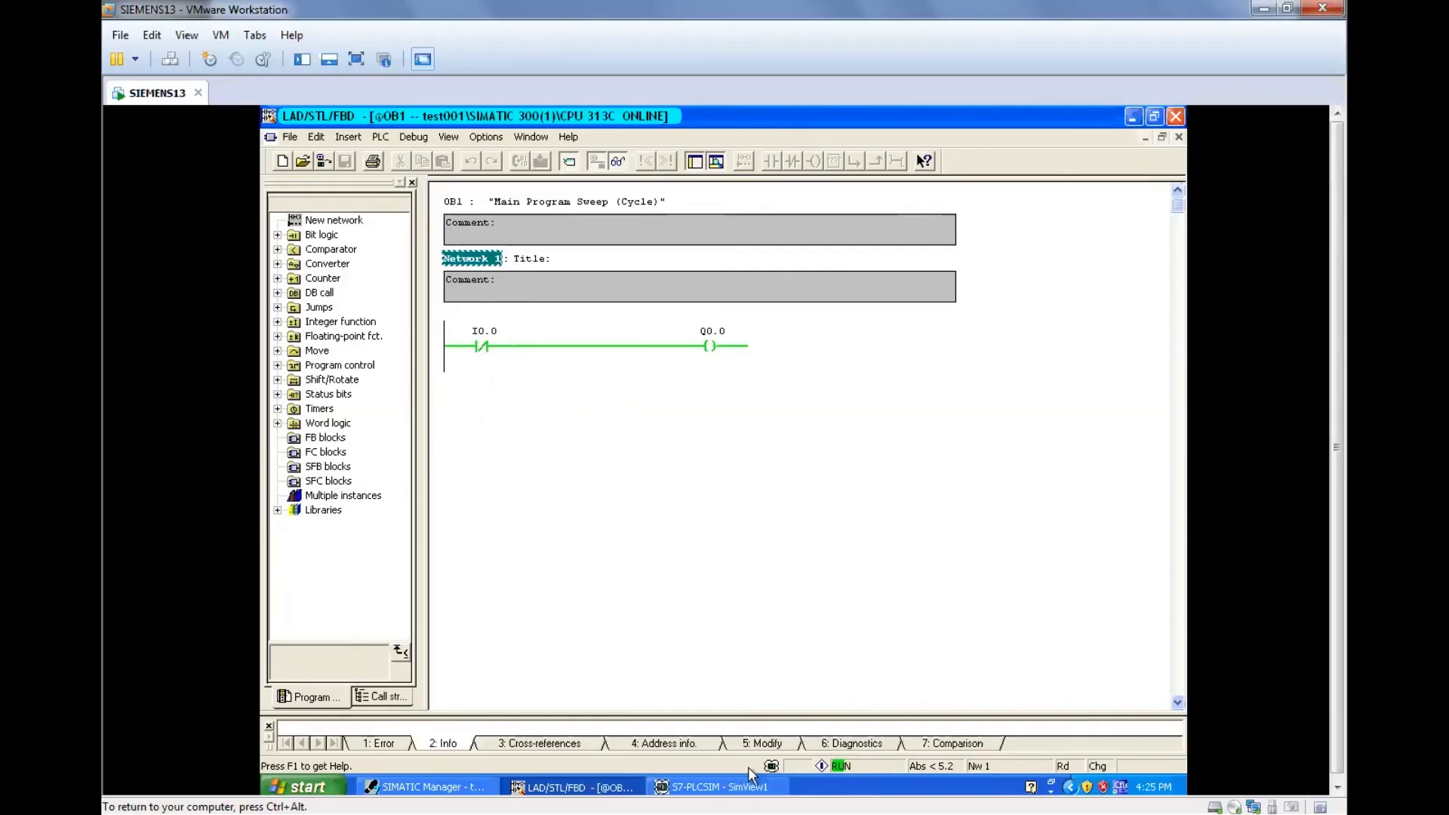
# Switch to S7-PLCSIM and turn on bit 0 of input byte IB 0 to test the normally closed contact.
pyautogui.click(743, 786)
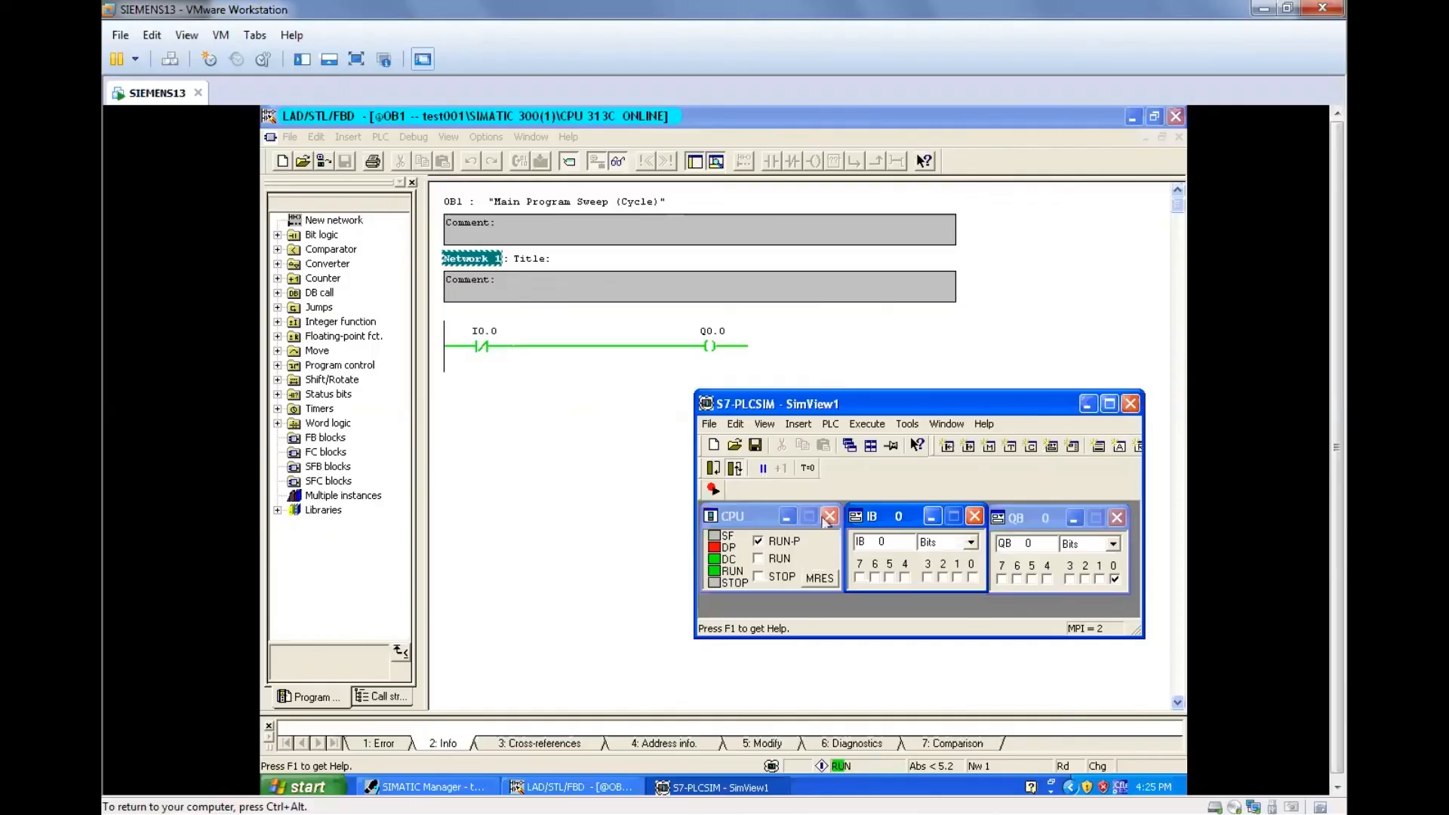
pyautogui.click(976, 578)
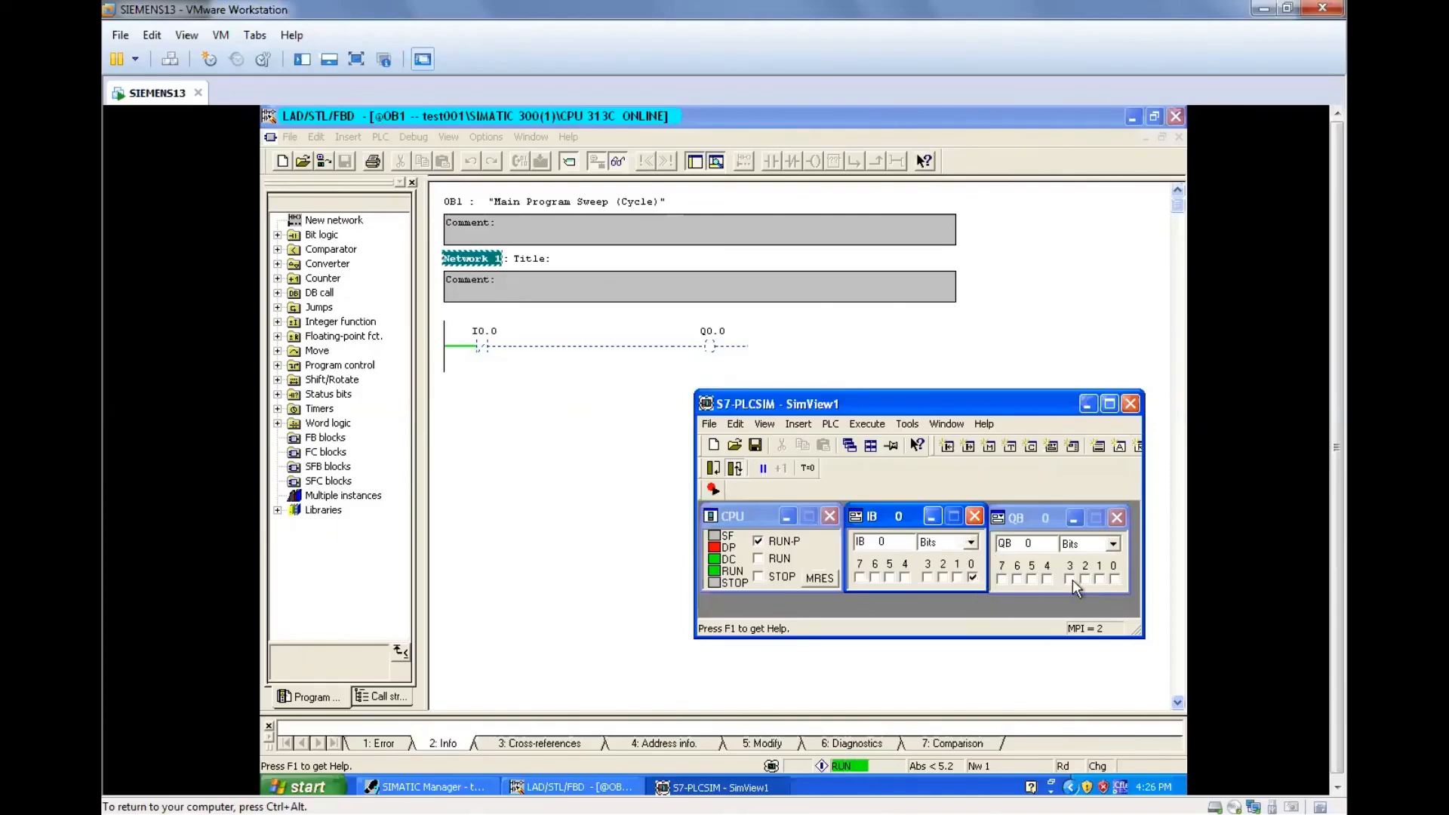